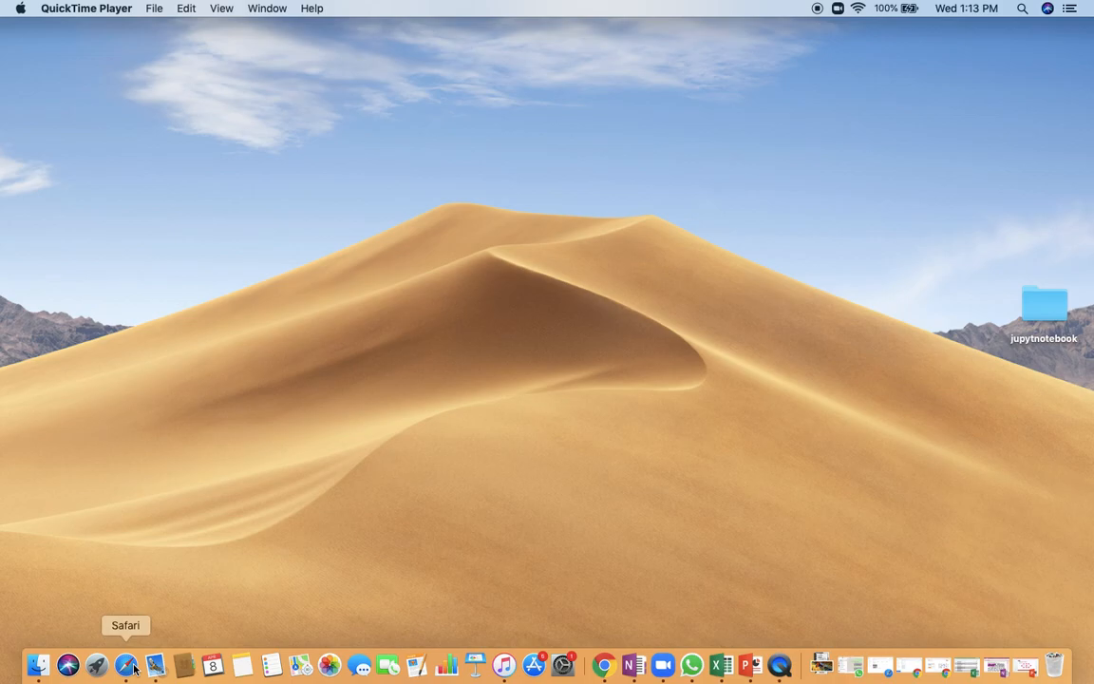
Step: Switch to Safari, open the diagrams.net website in a new tab and start its online editor
click(132, 667)
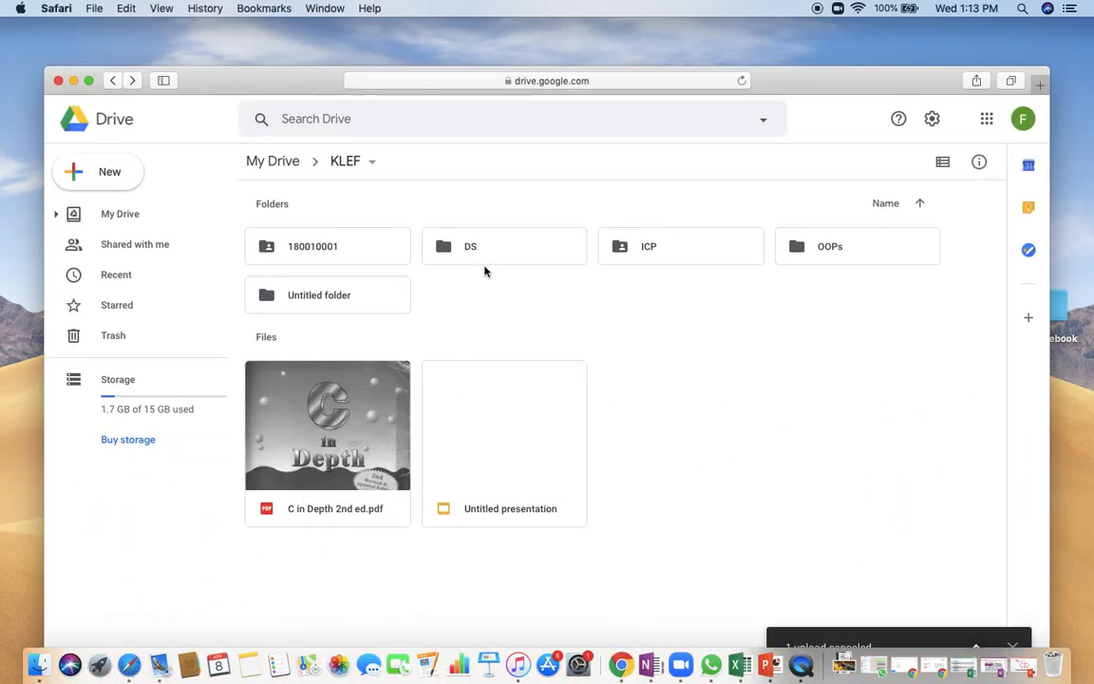
double_click(323, 82)
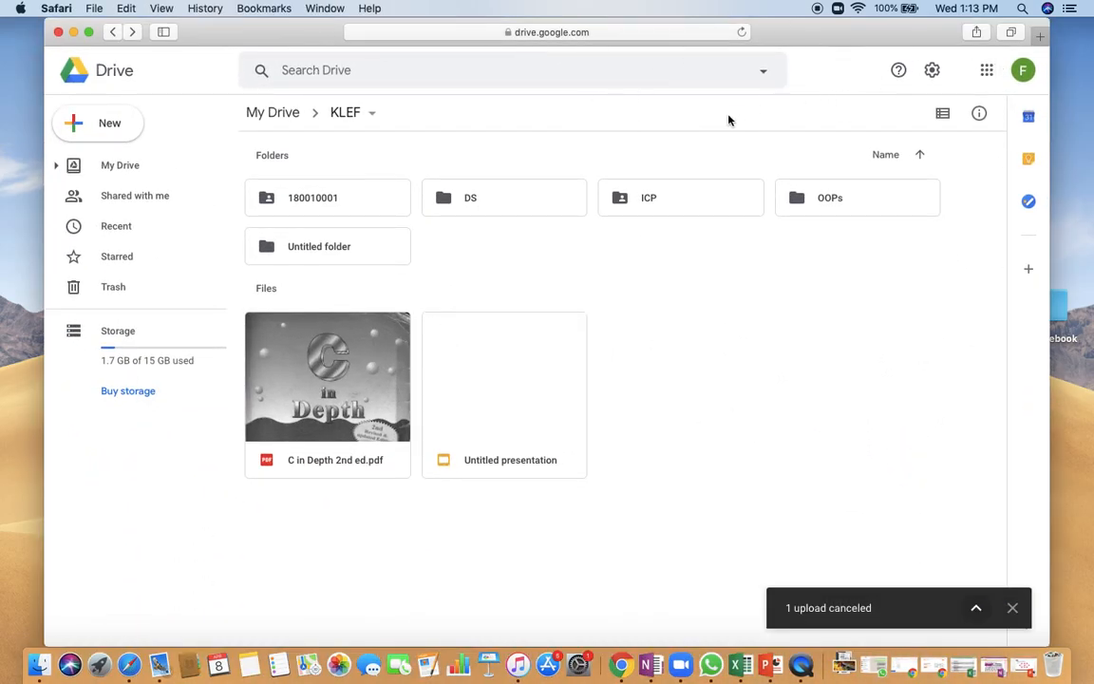
key(super+t)
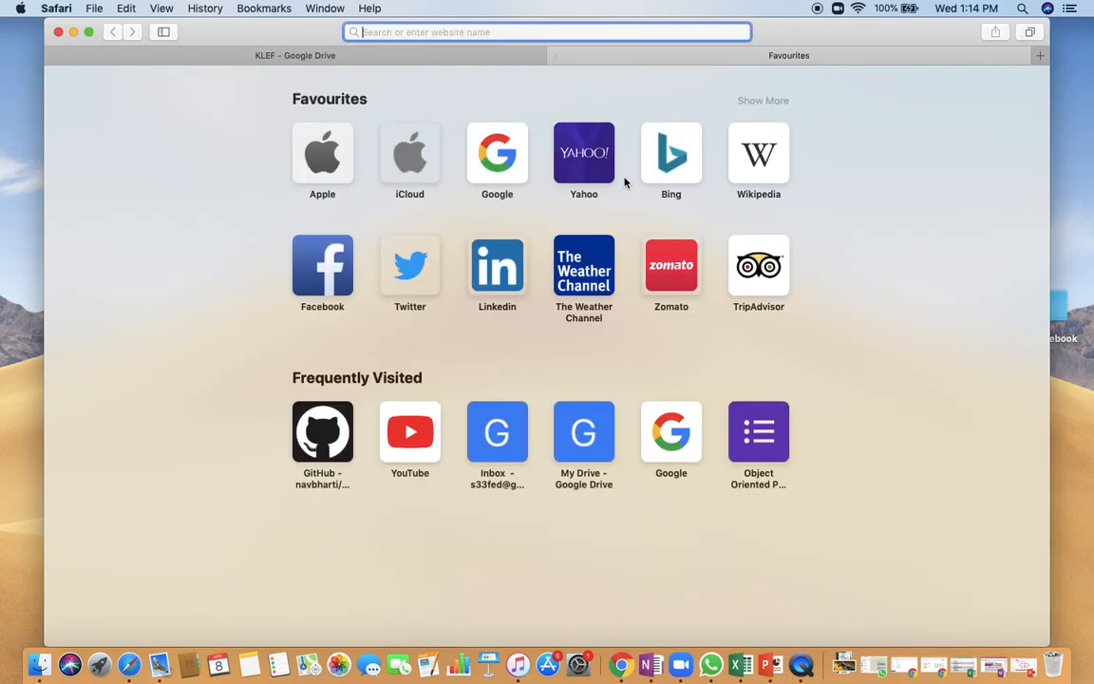
text(dia)
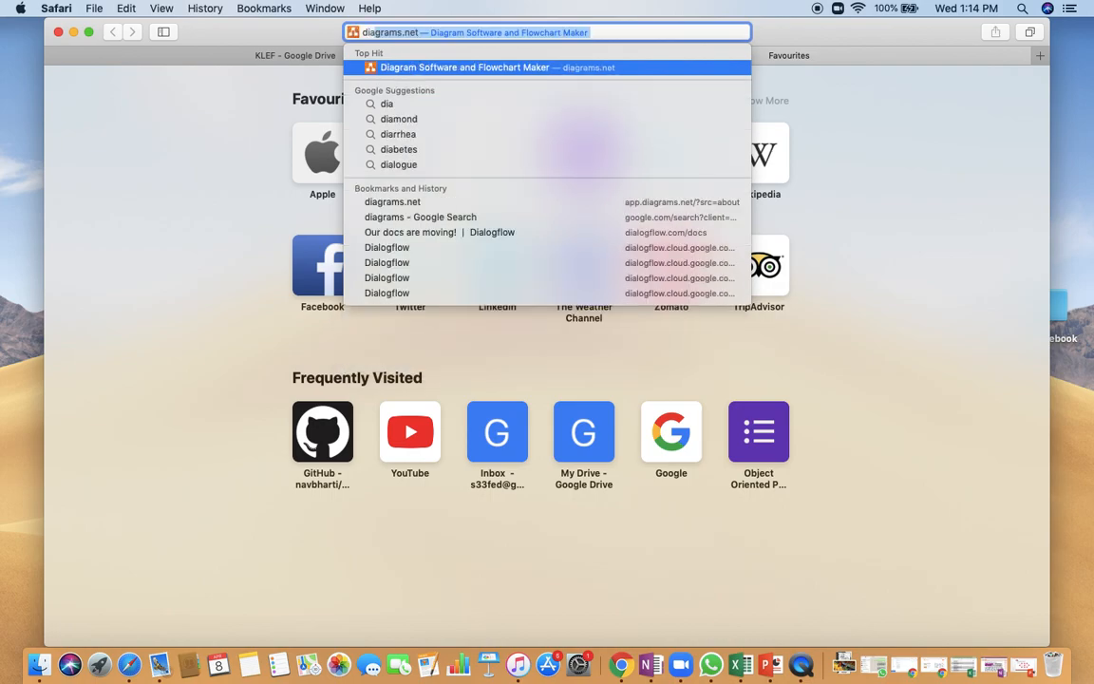
key(Return)
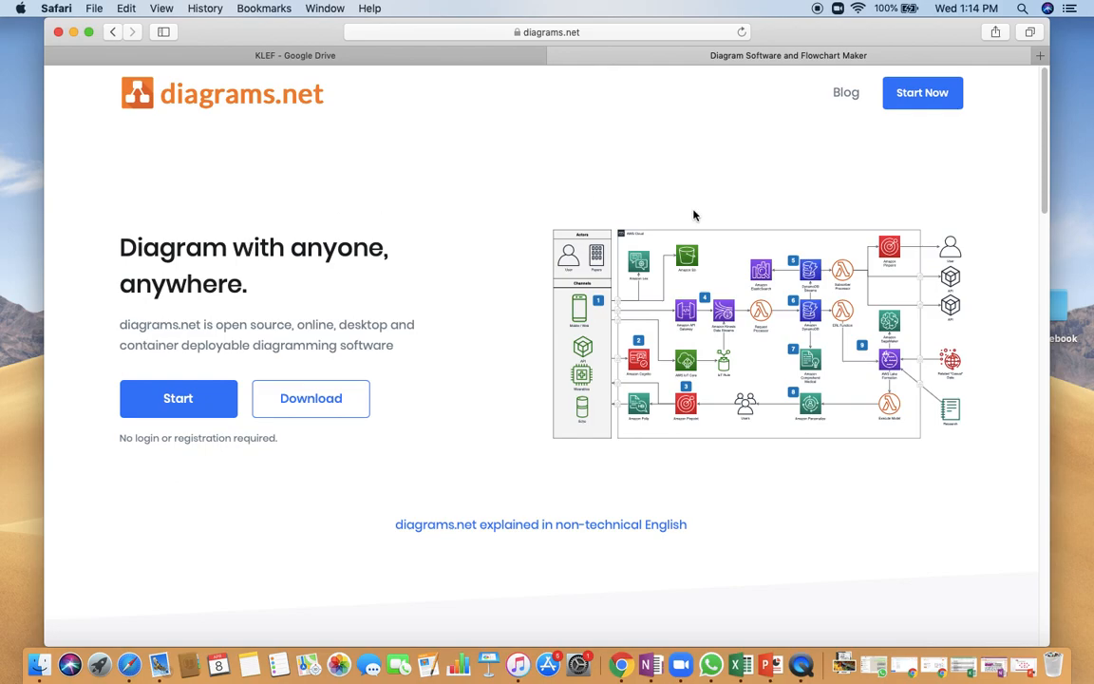
click(919, 95)
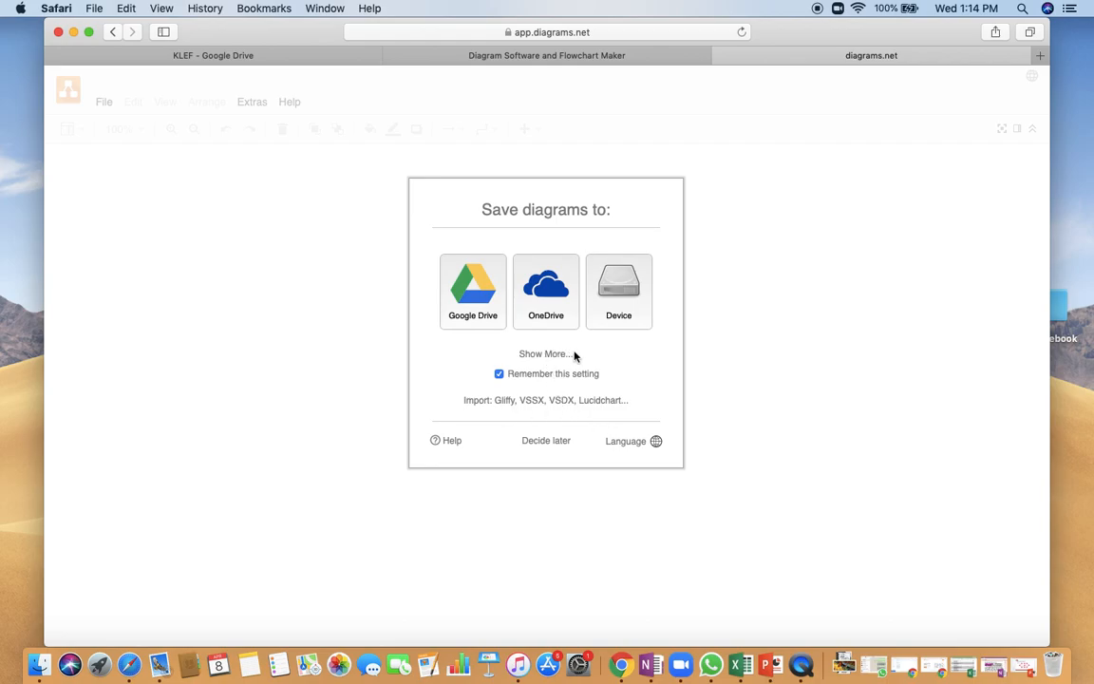
Step: Choose Google Drive as the diagram storage and authorize draw.io with the listed Google account, allowing all requested permissions
click(470, 295)
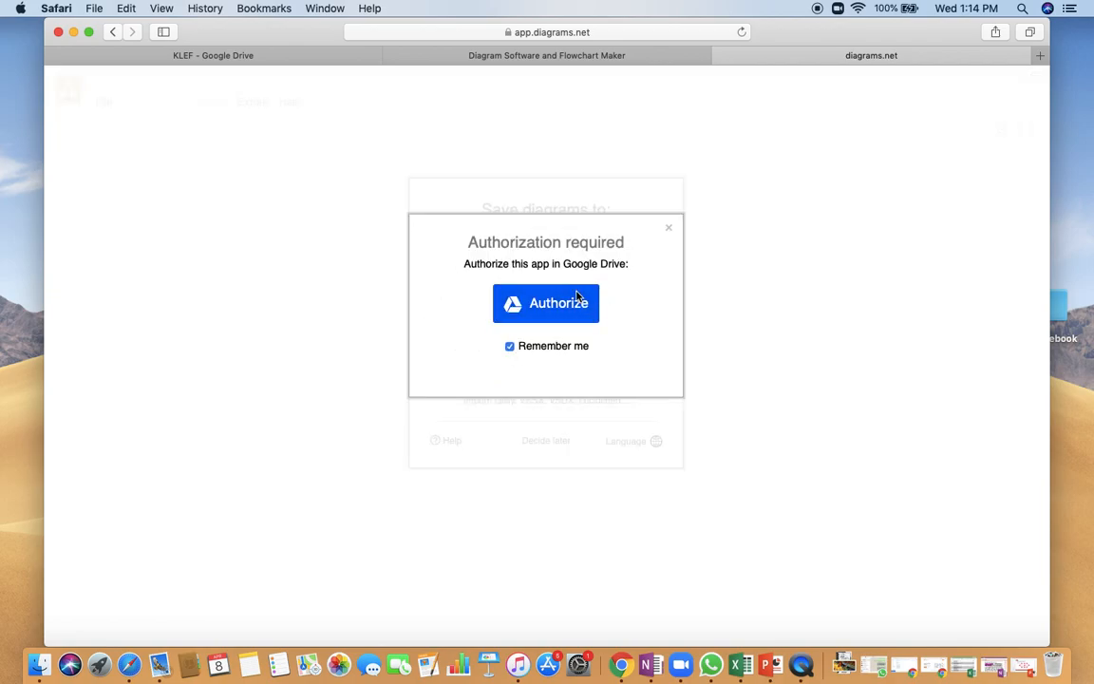
click(554, 310)
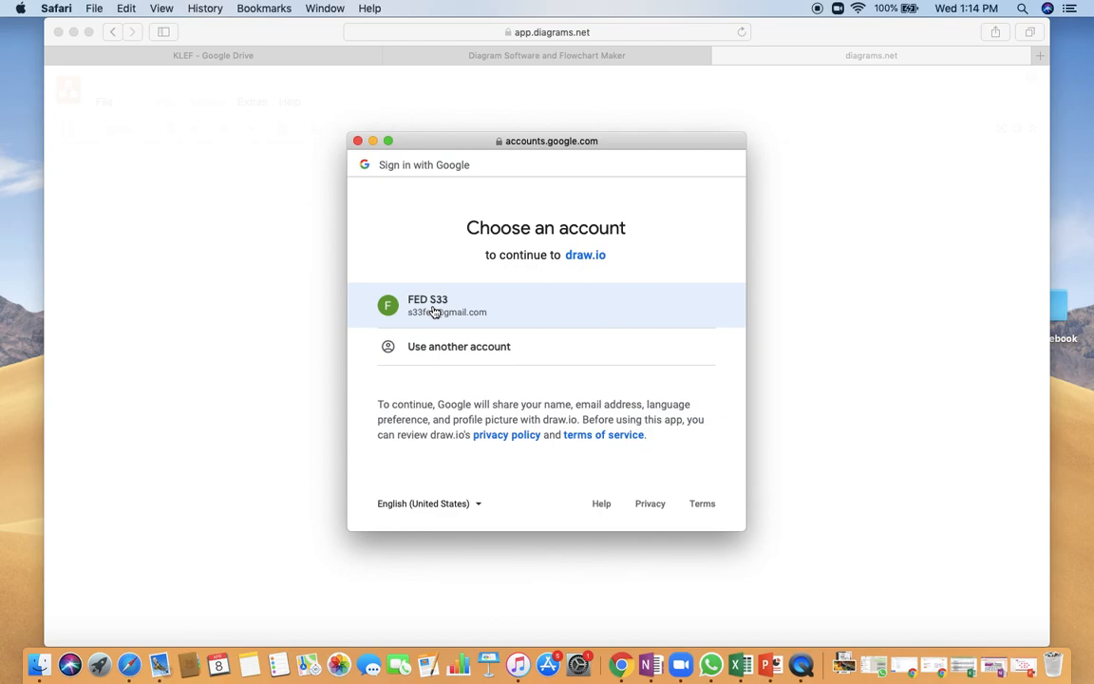
click(417, 310)
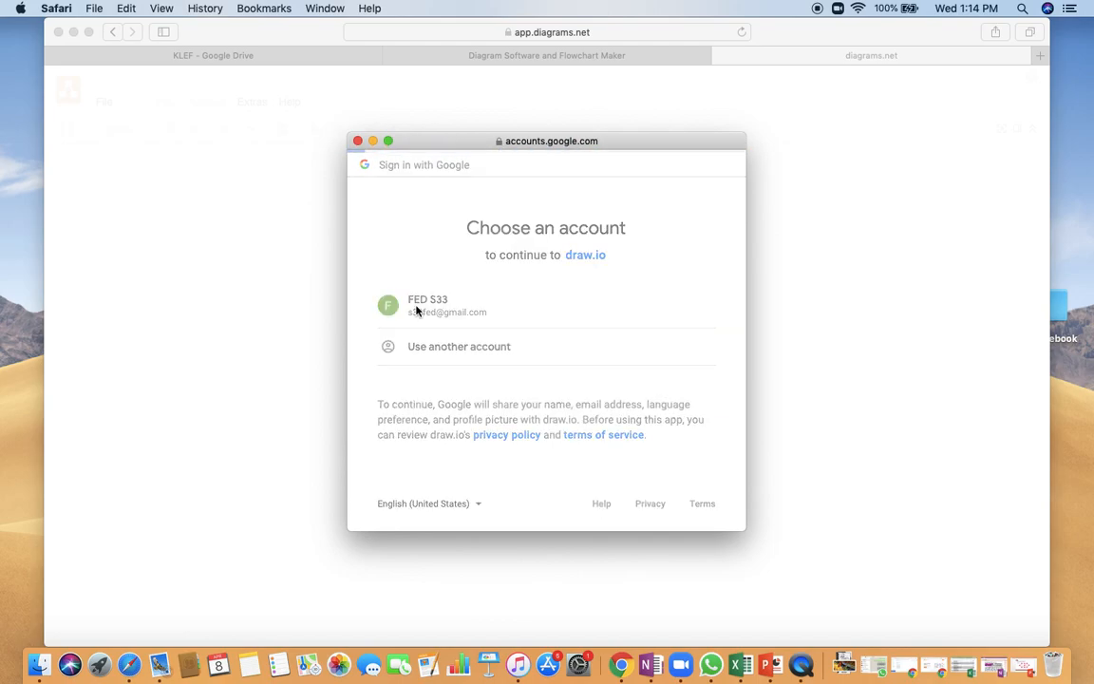
click(628, 383)
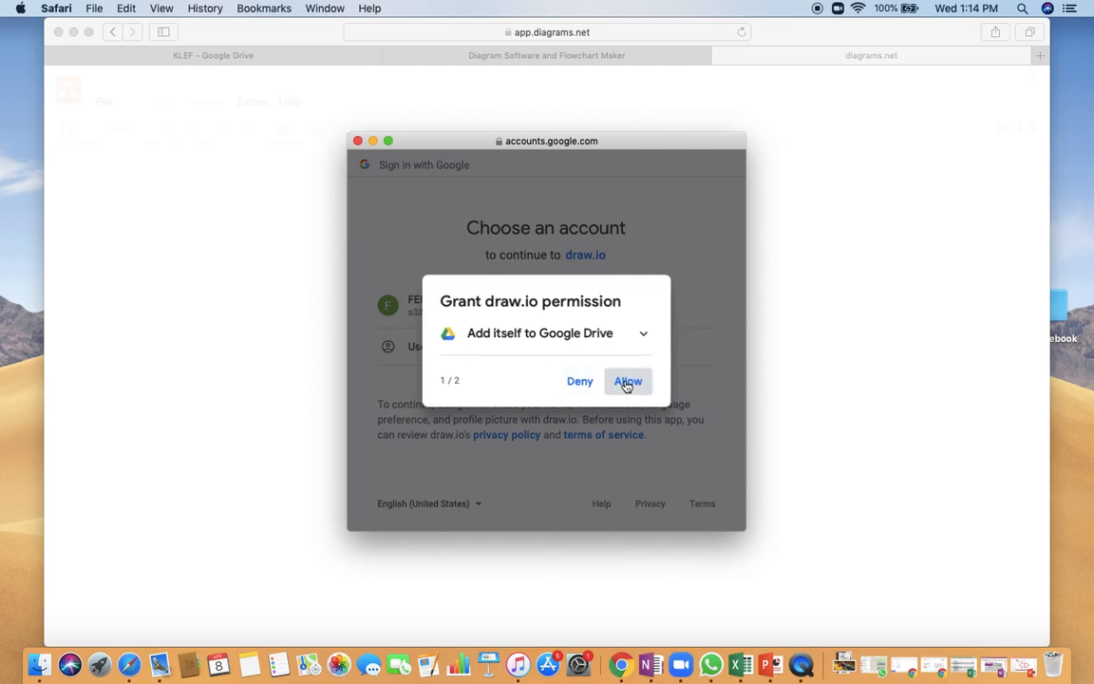
click(631, 409)
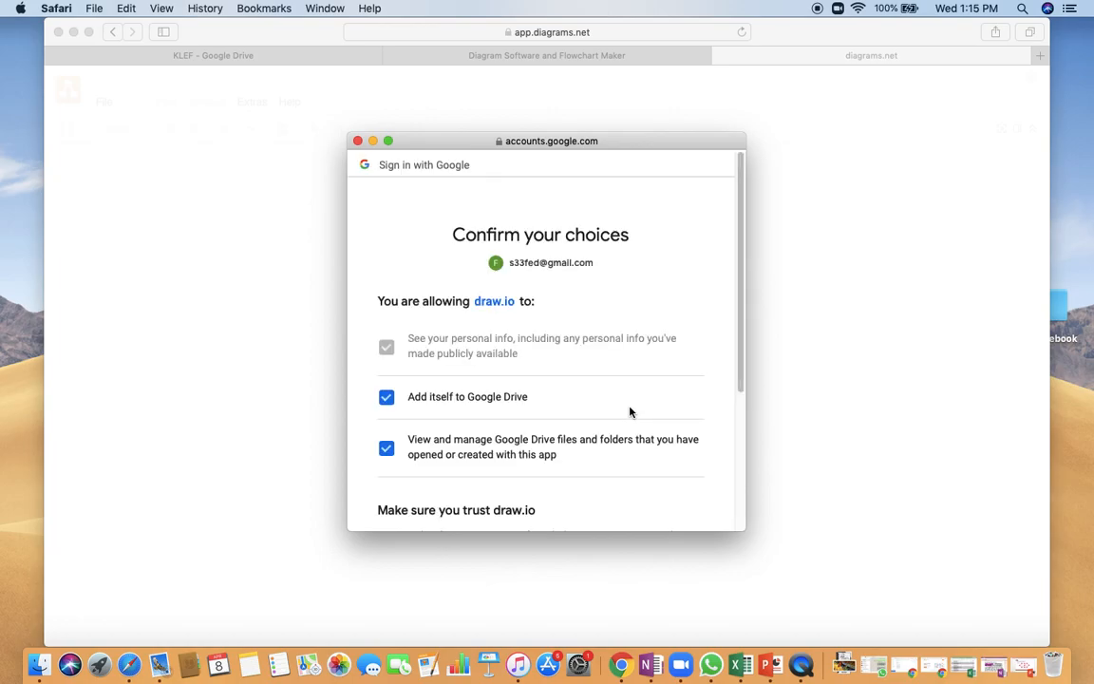
scroll(491, 389, down, 5)
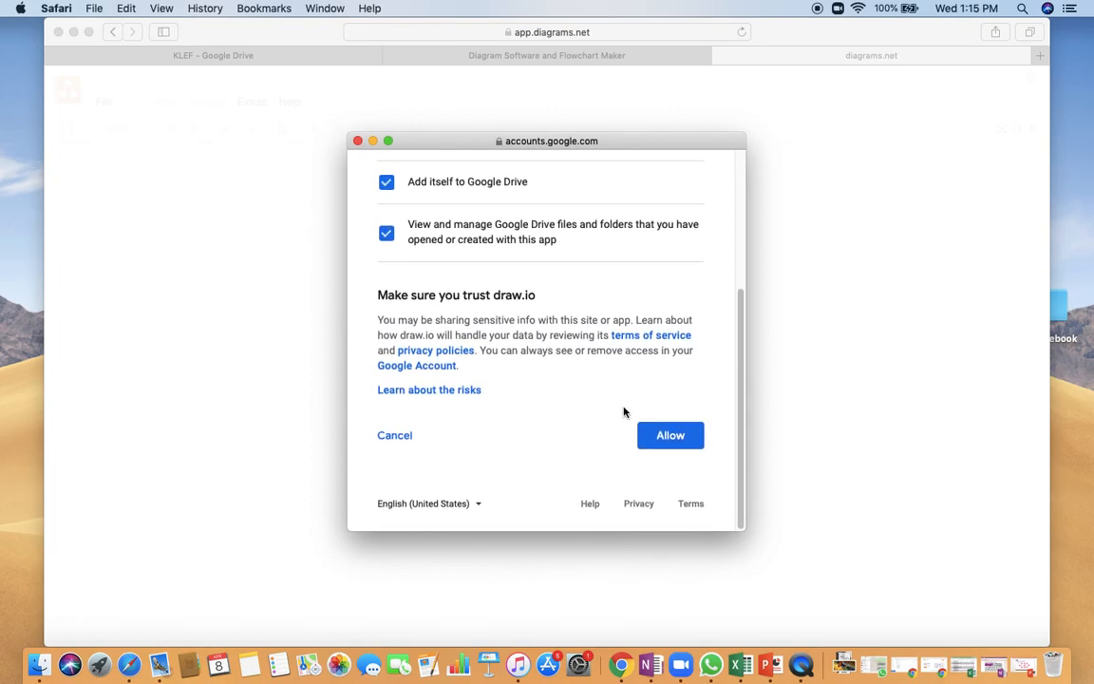
click(680, 438)
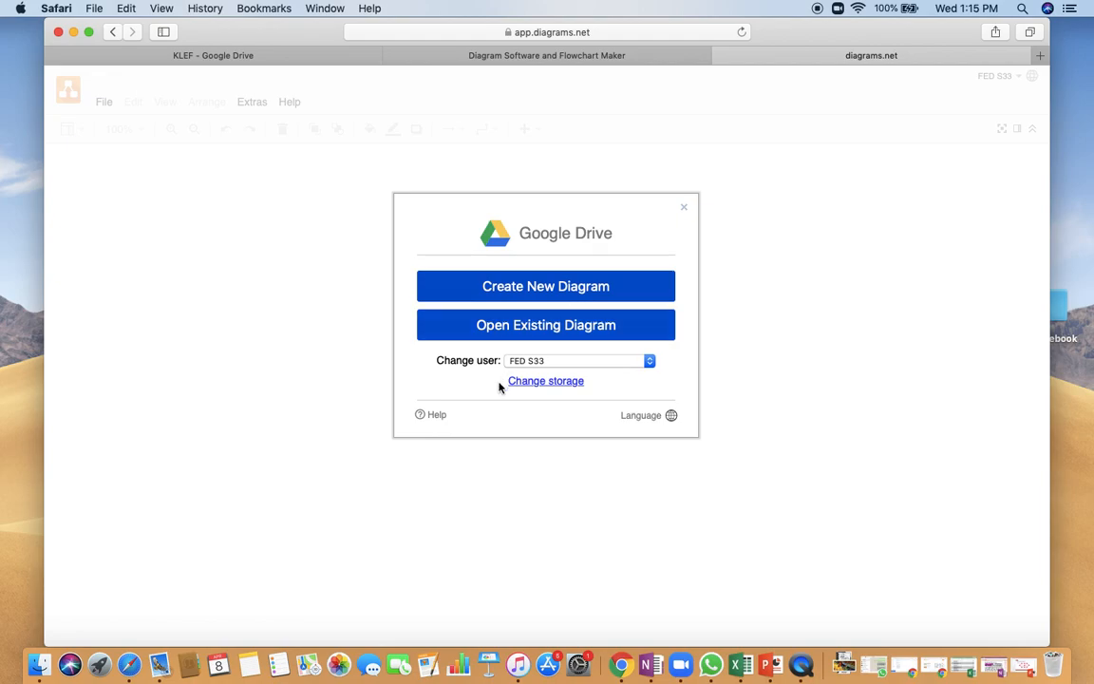
Step: Create a new diagram from the Blank Diagram template, keeping the default file name and XML format
click(542, 287)
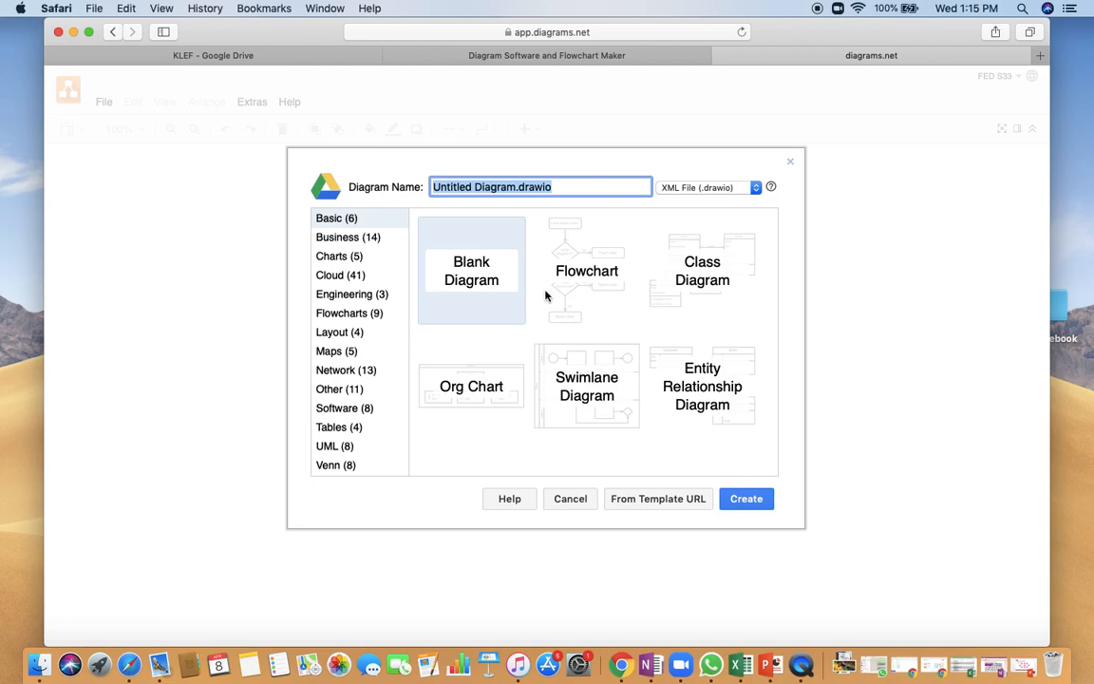
click(471, 276)
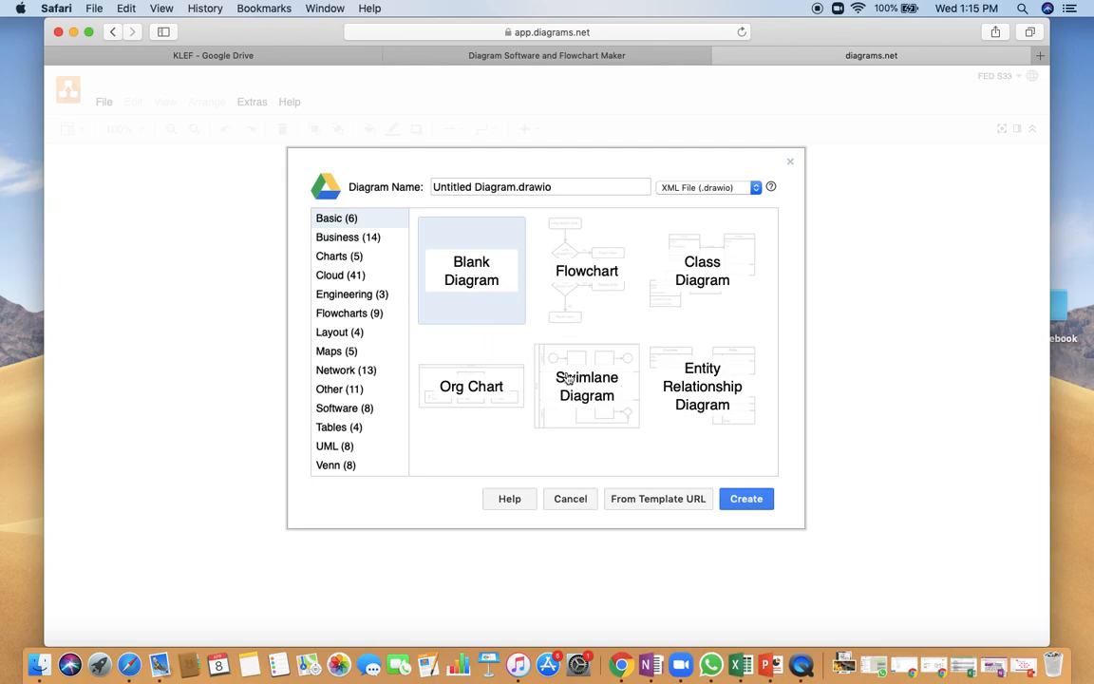
click(752, 501)
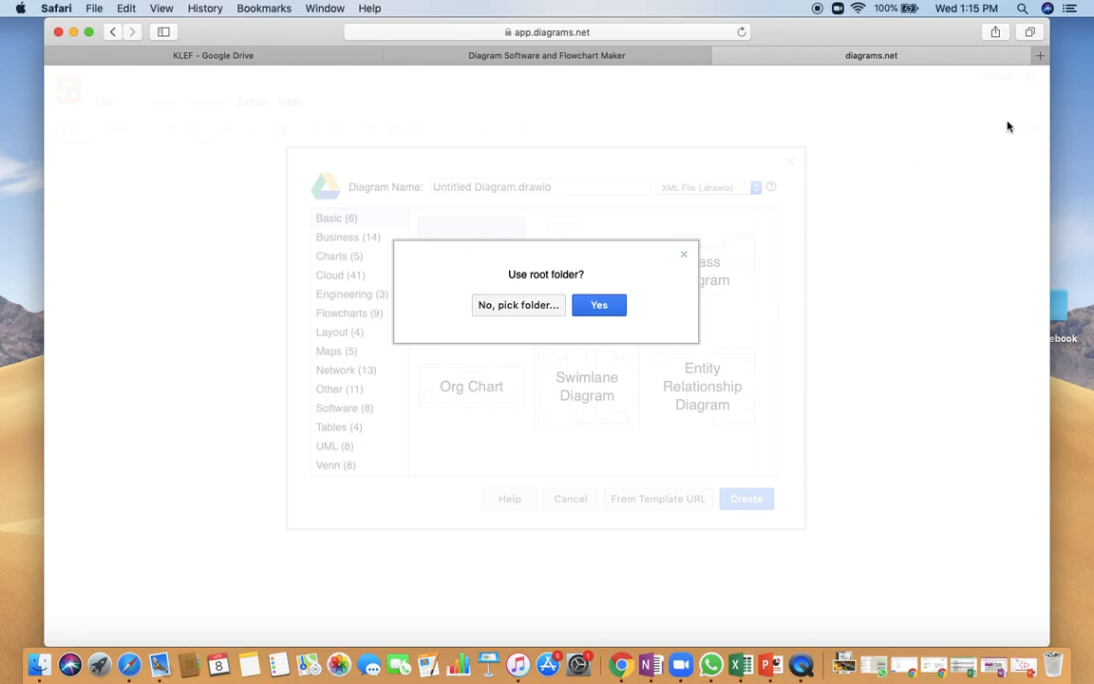
Step: Load google.com in a new browser tab and open Google Drive from there
click(1040, 56)
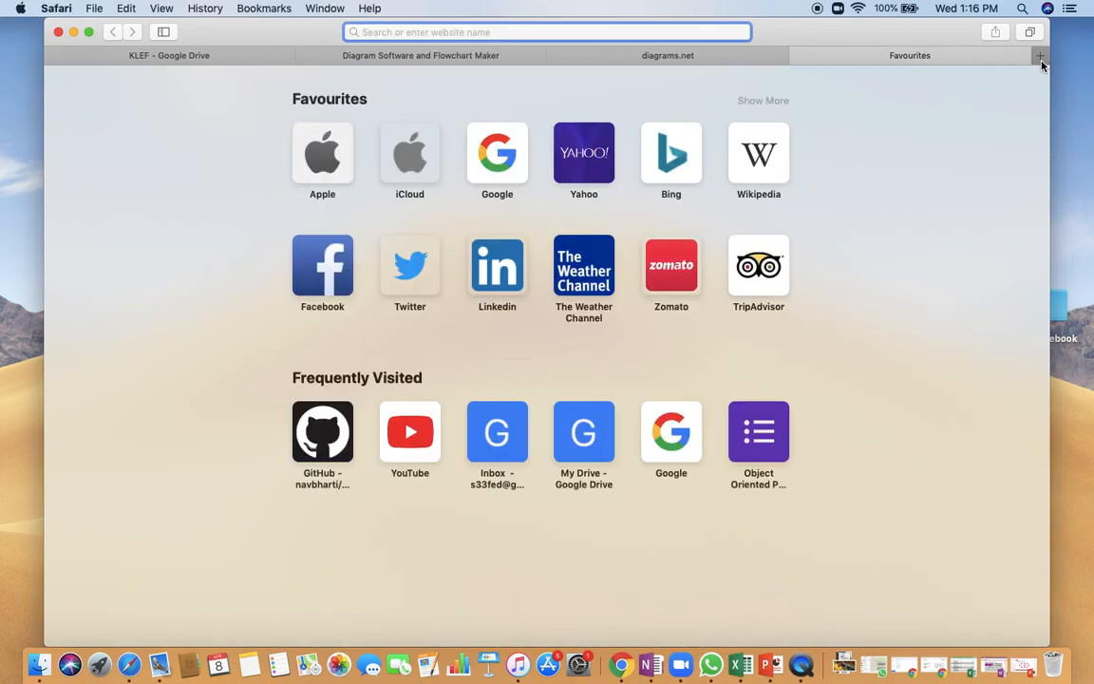
text(g)
key(BackSpace)
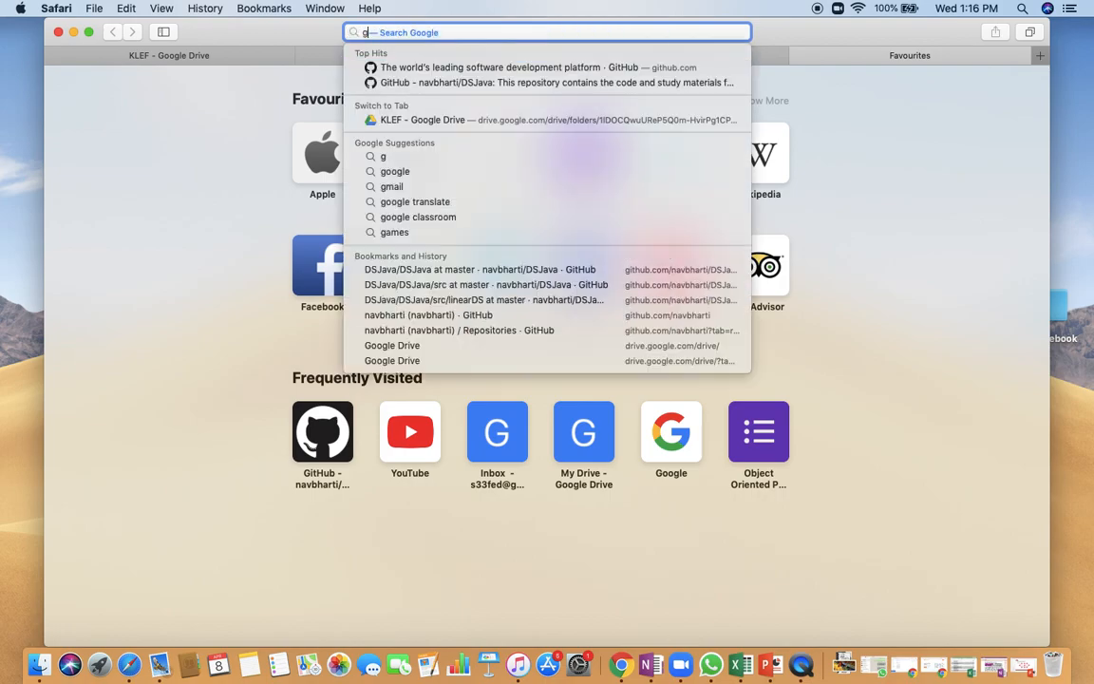
text(oogle.com)
key(Return)
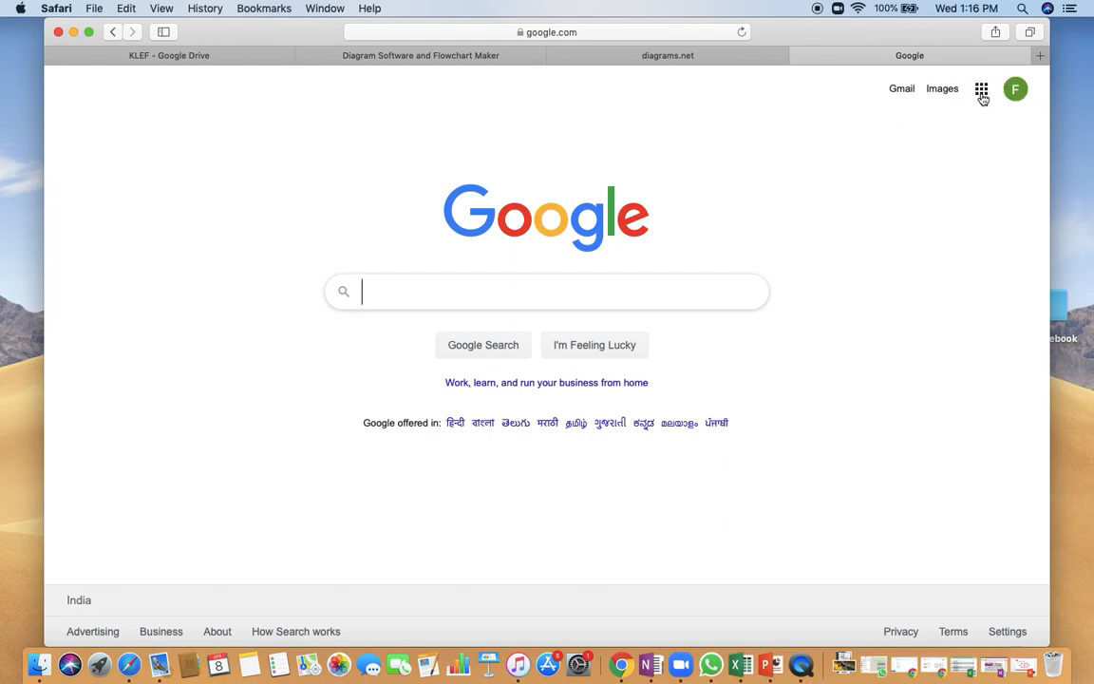
click(982, 95)
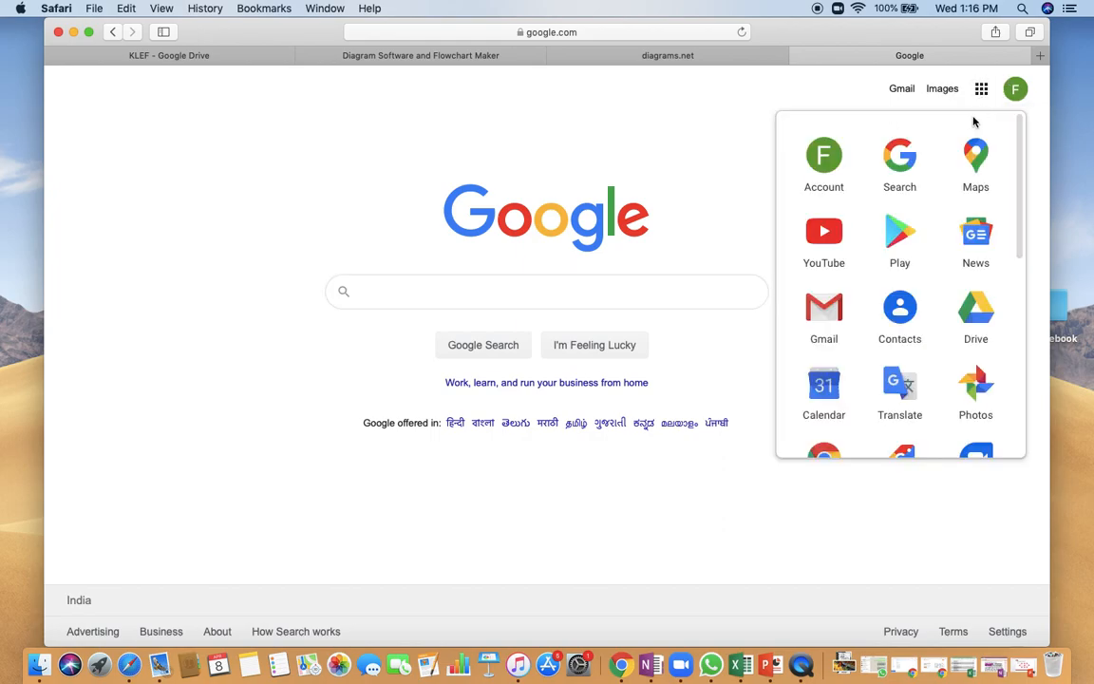
click(978, 311)
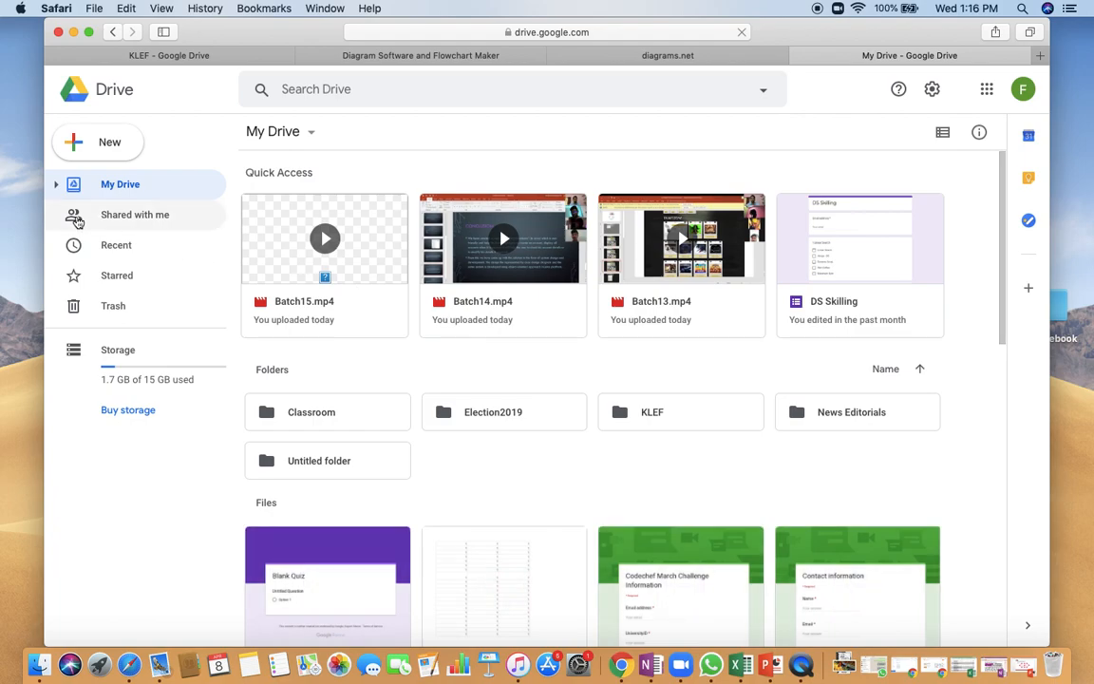
Step: Open the DS folder inside the KLEF folder of My Drive
click(110, 188)
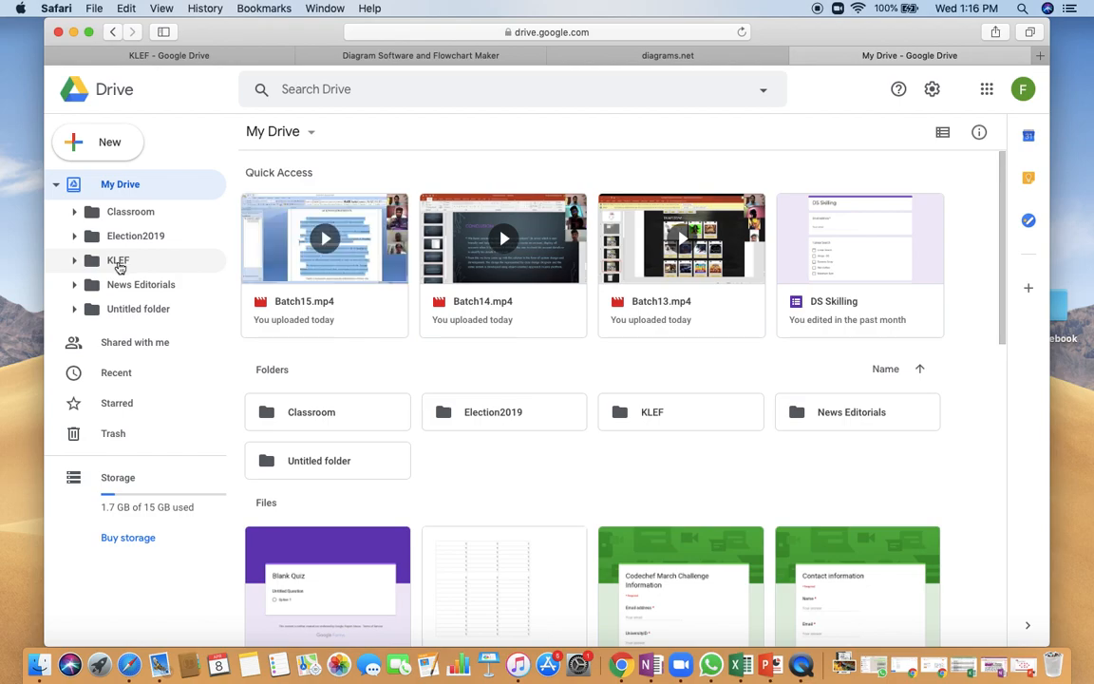
click(117, 262)
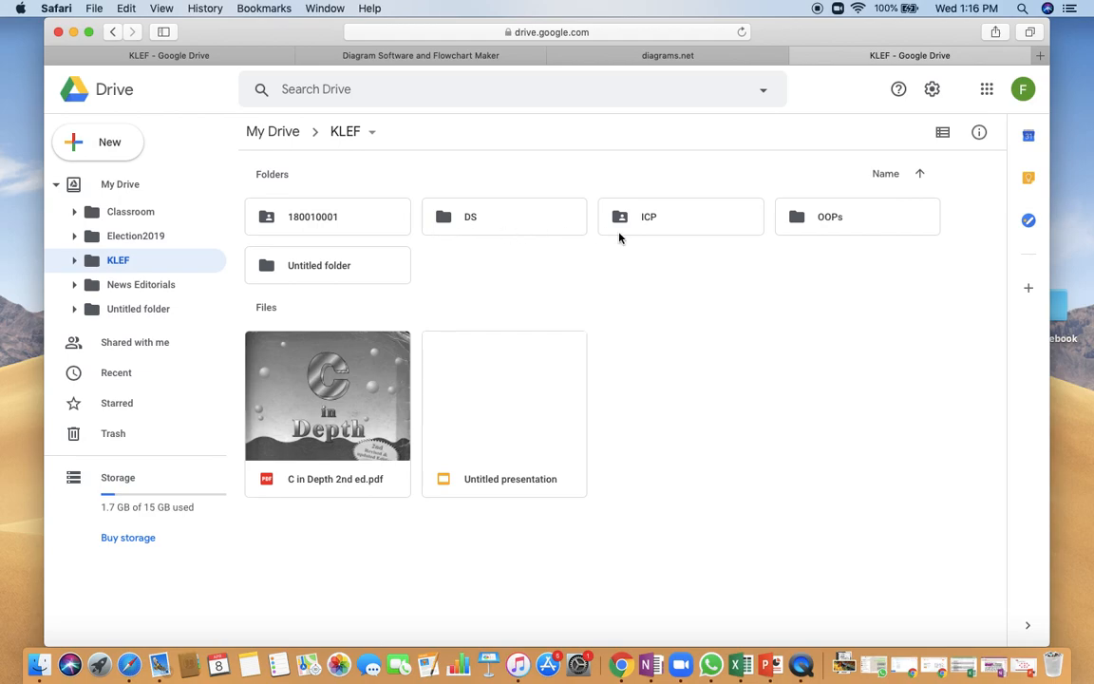
double_click(469, 224)
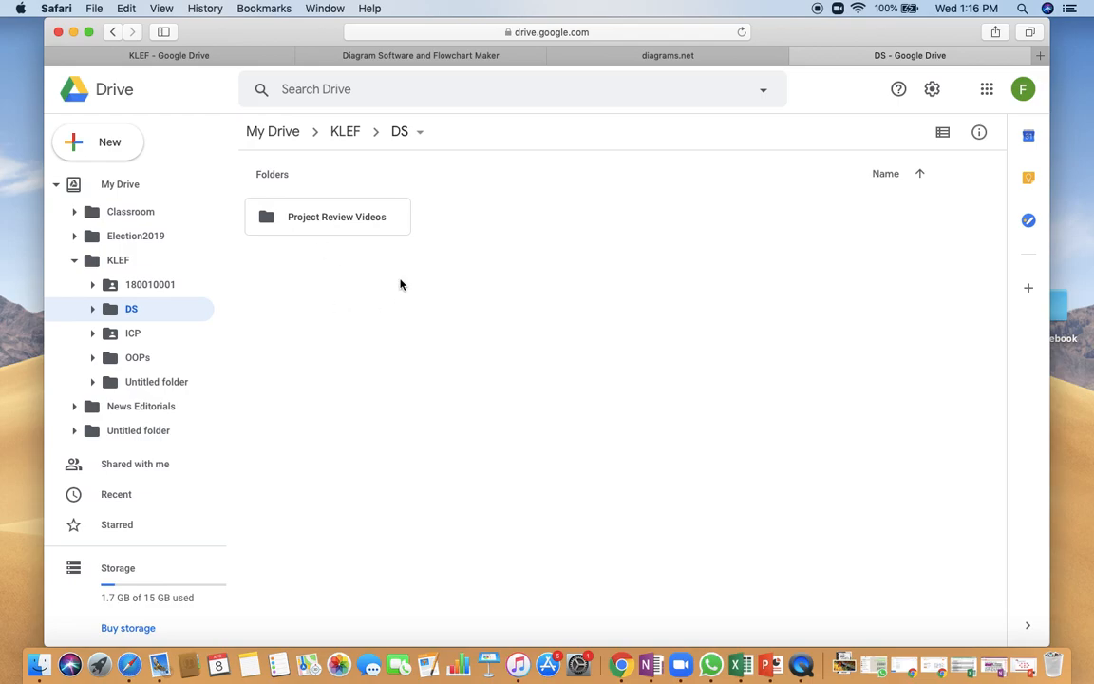
Step: Create a new folder named "Diagrams" inside the DS folder
right_click(399, 284)
click(464, 312)
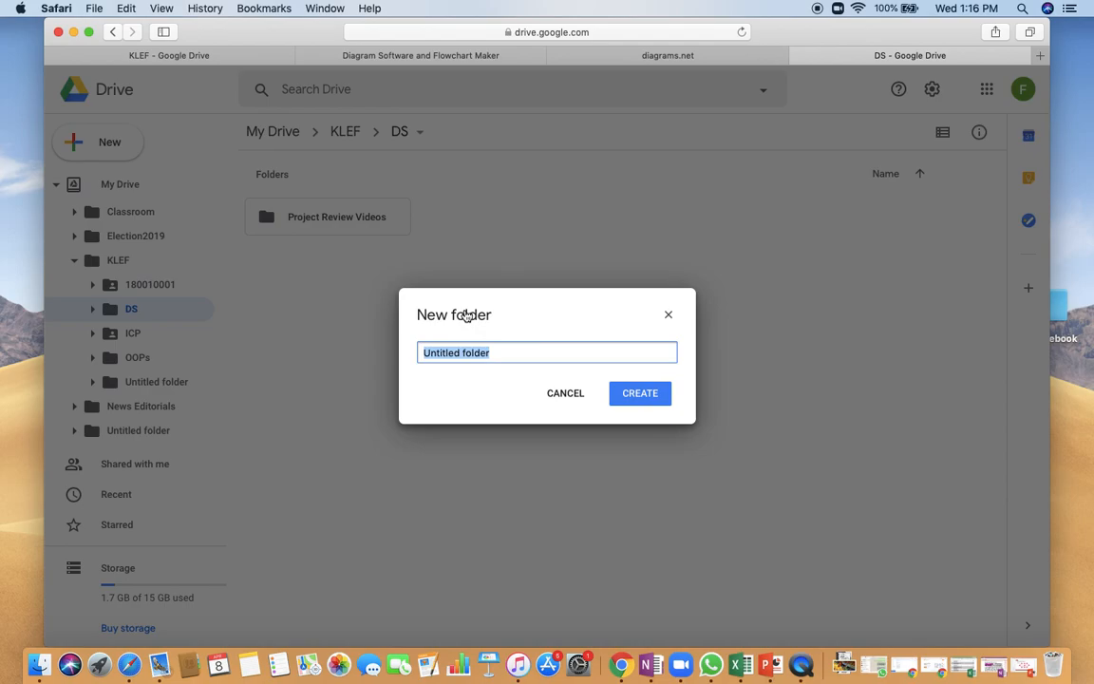
text(DS D)
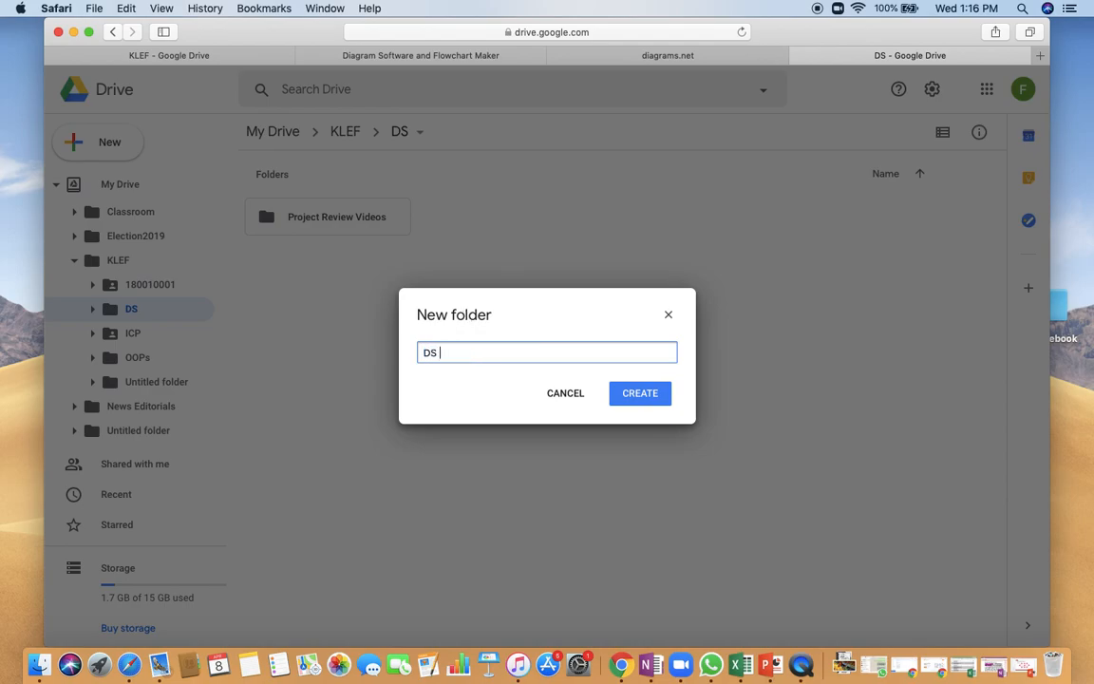
key(BackSpace)
key(BackSpace)
key(BackSpace)
key(BackSpace)
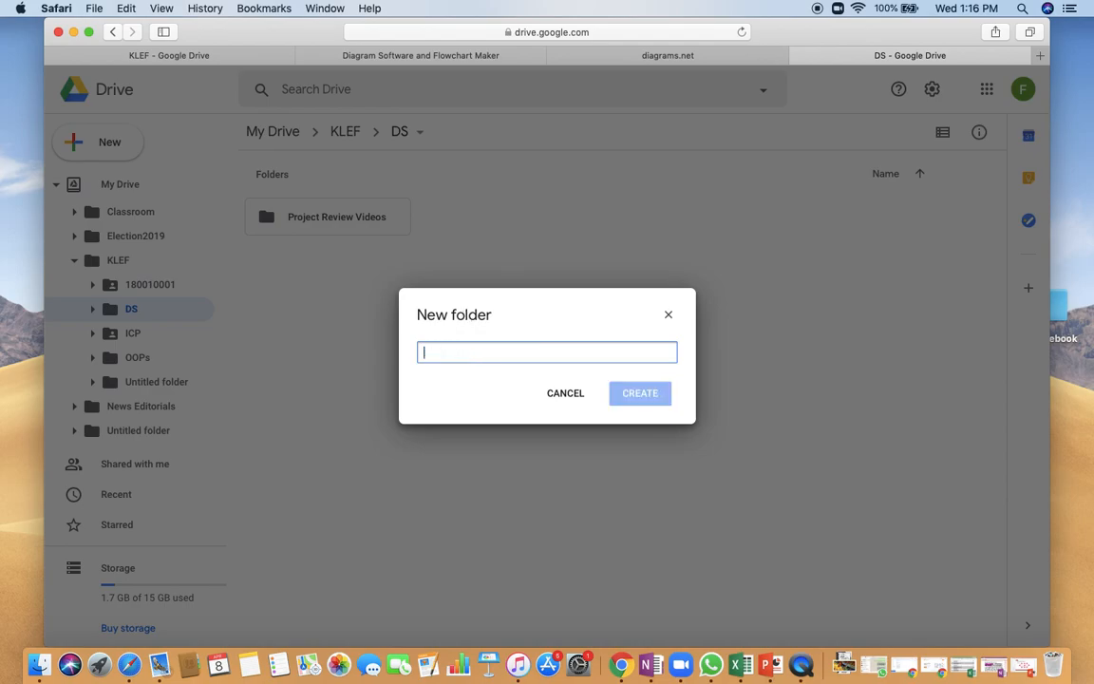
text(Diagrams)
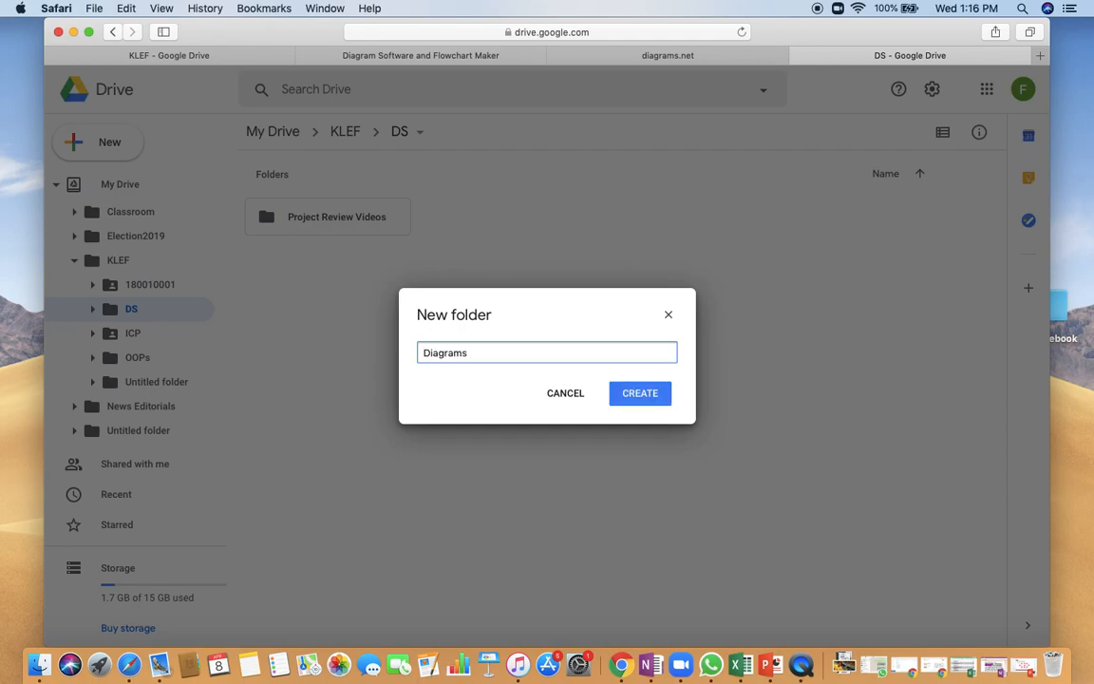
key(Return)
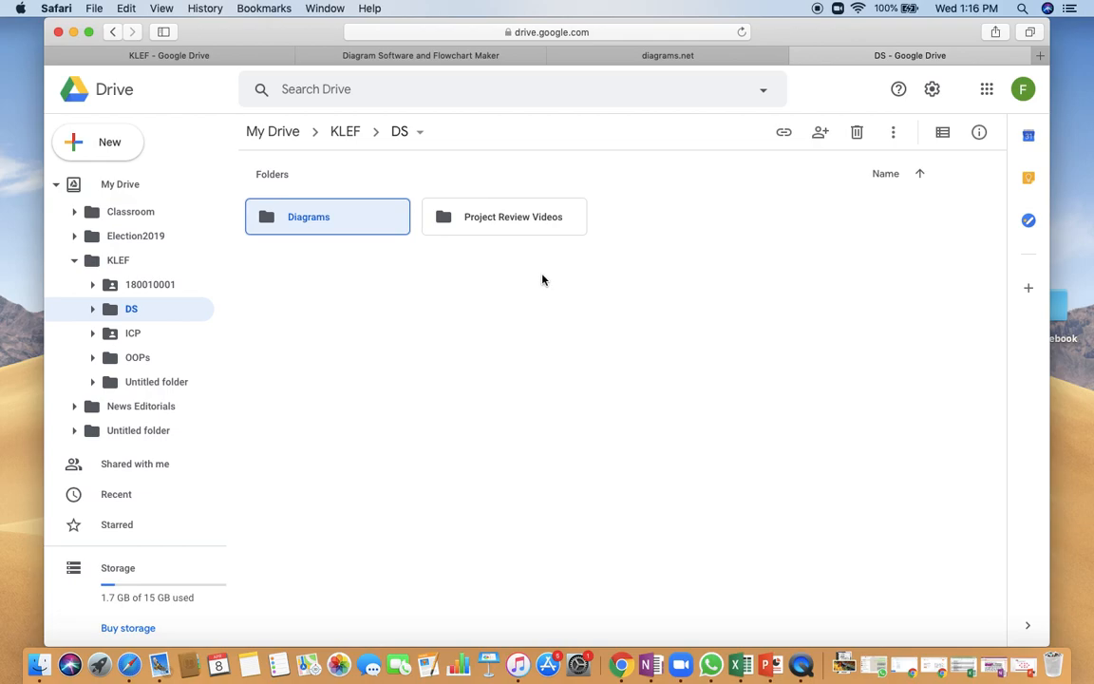
Step: Return to the diagrams.net tab and pick KLEF > DS > Diagrams instead of the root folder to store the new diagram
click(692, 59)
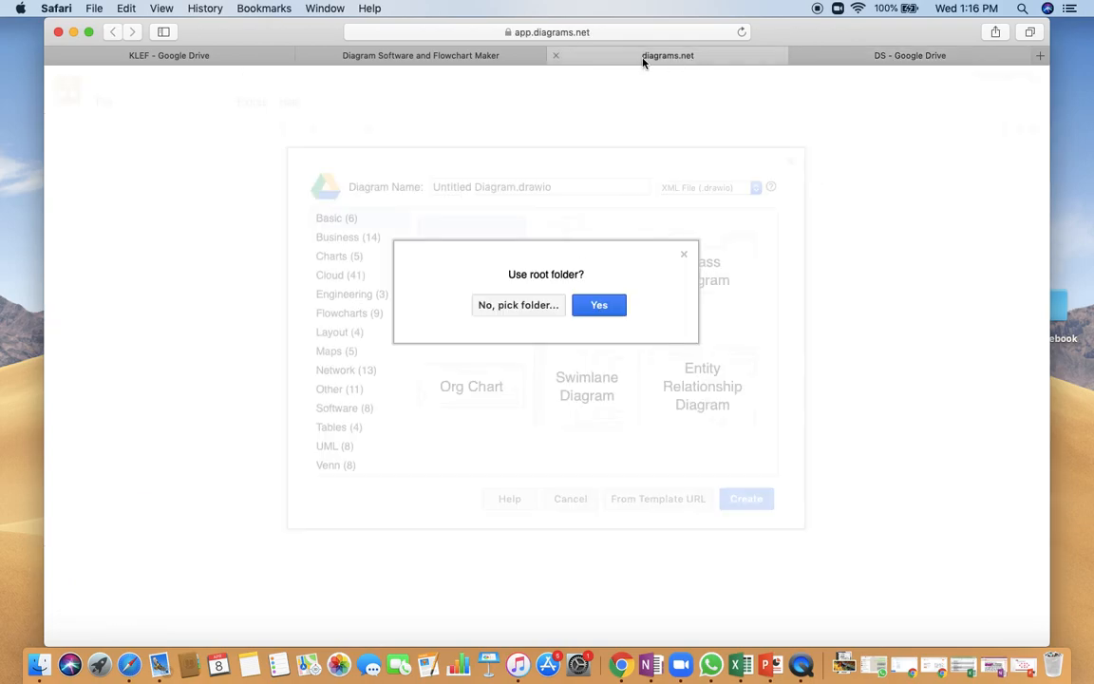
click(518, 305)
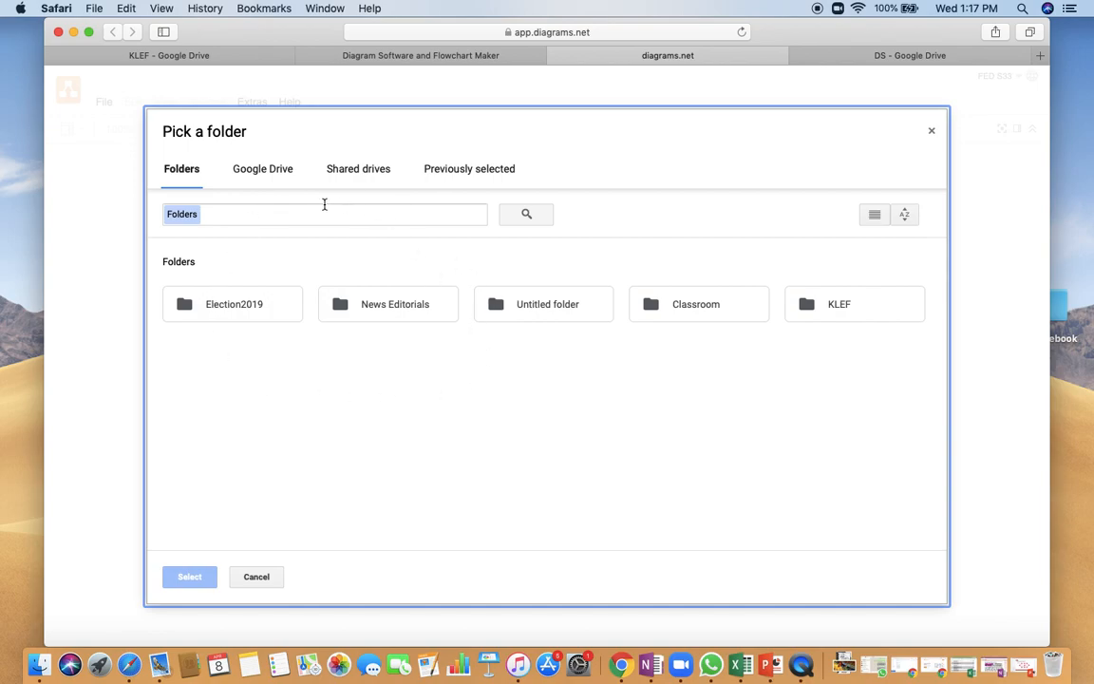
double_click(847, 310)
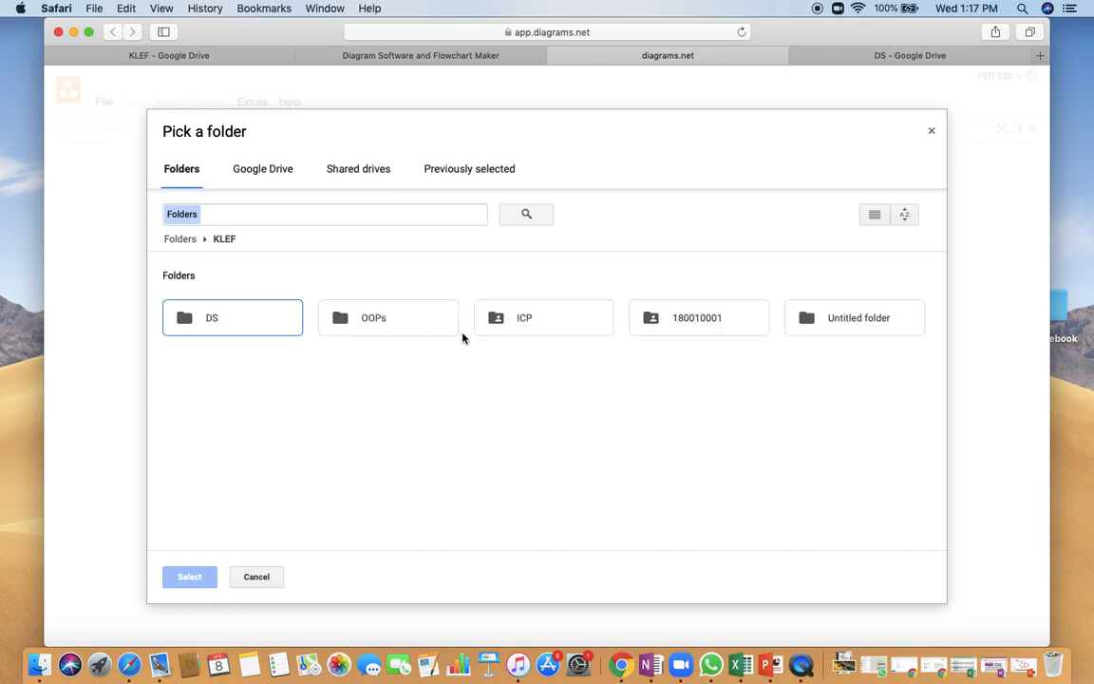
double_click(219, 333)
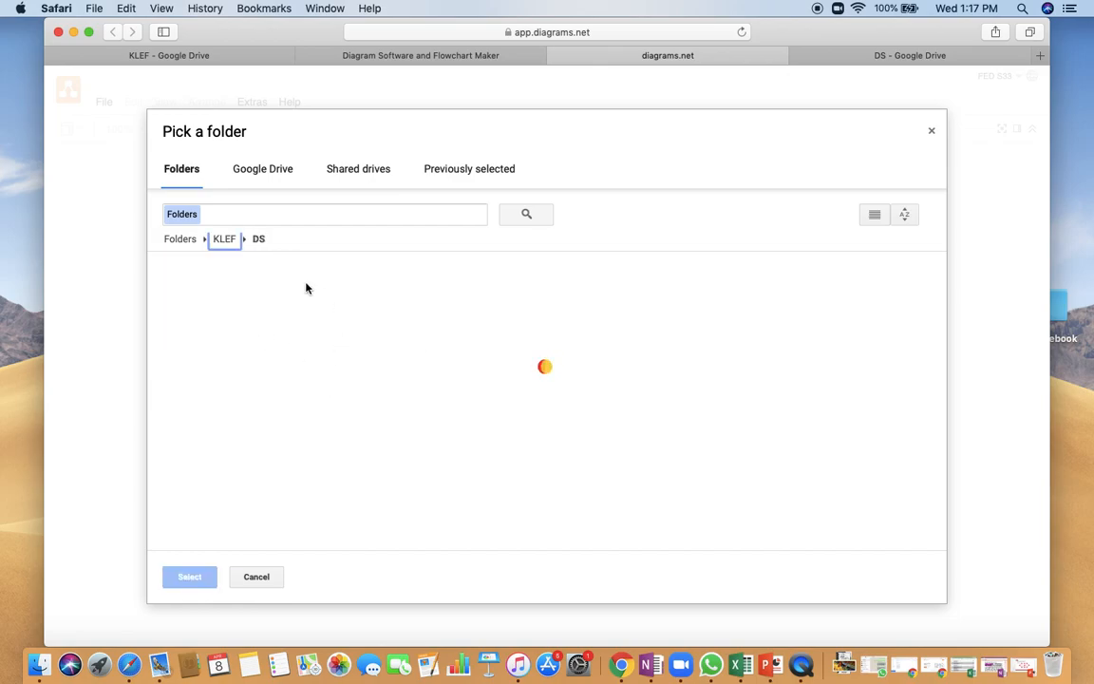
click(235, 328)
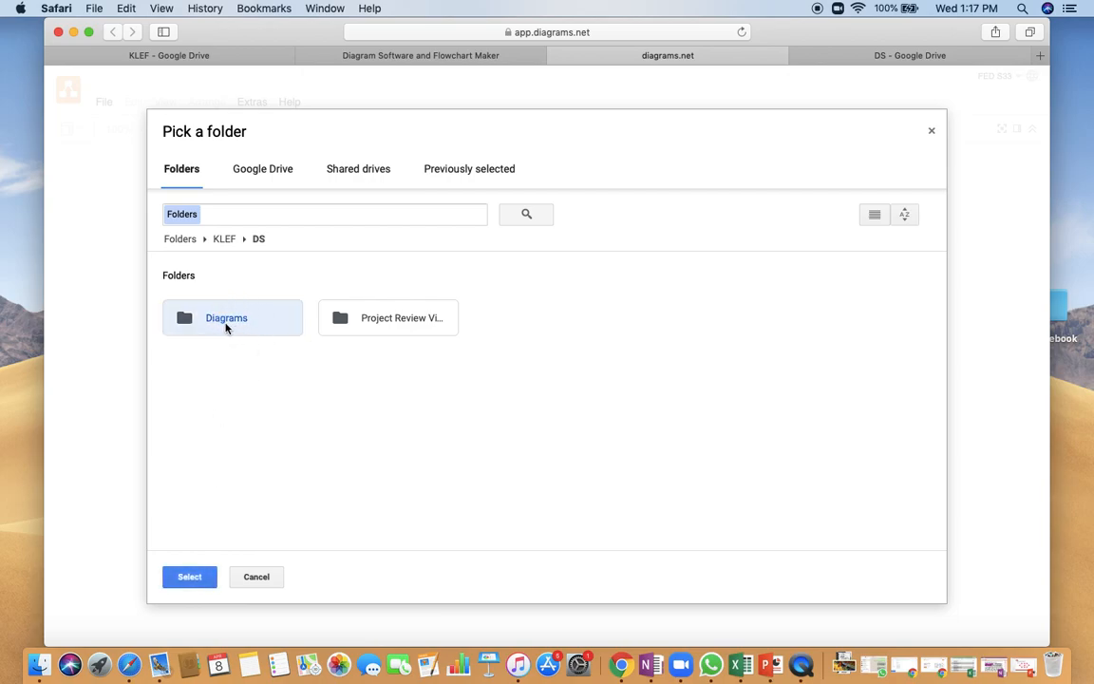
click(184, 579)
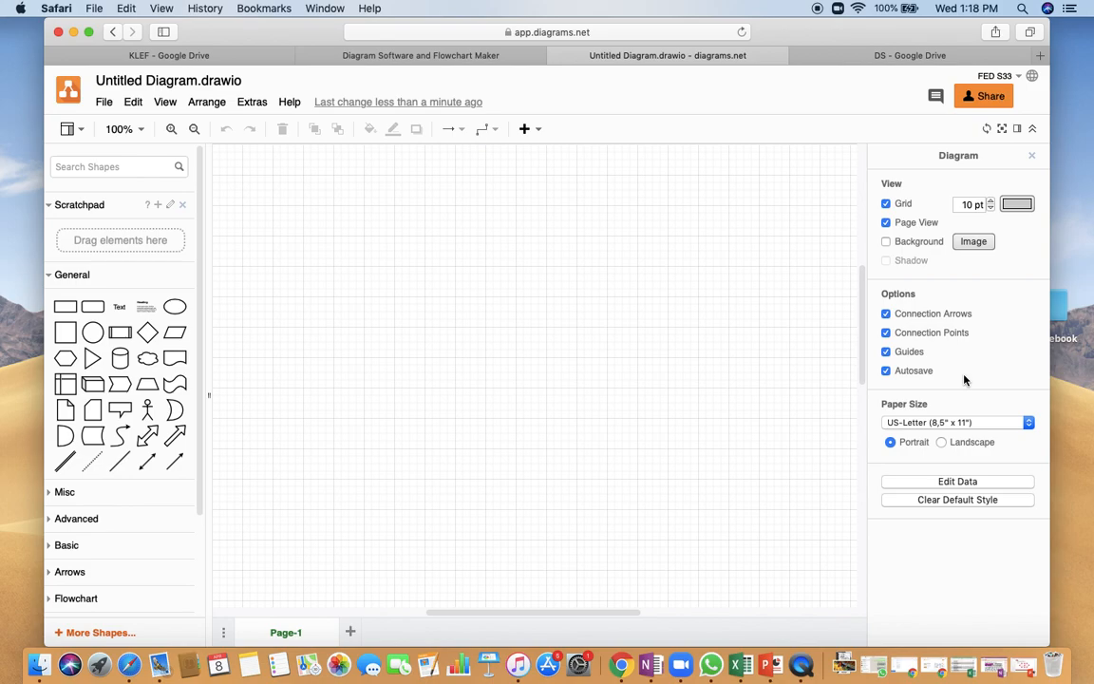
Step: Try the Landscape page orientation and set the page back to Portrait
click(941, 443)
click(890, 442)
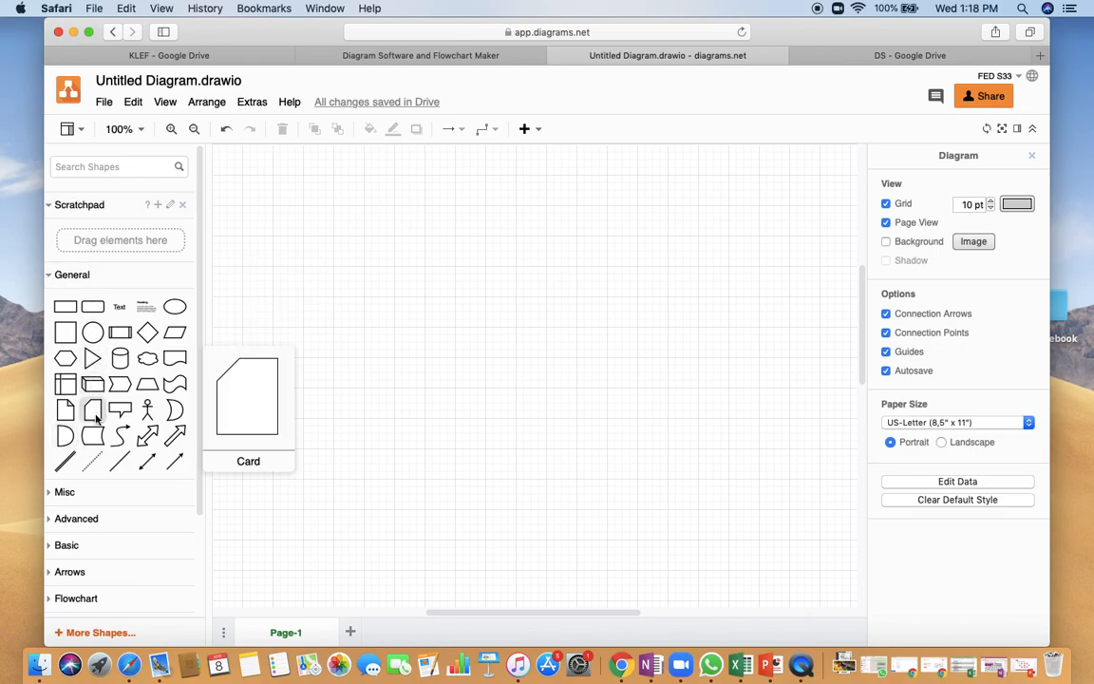
Step: Examine the shape libraries in the sidebar, the additional shape sets on offer, and the shapes in the General group
scroll(96, 418, down, 3)
scroll(96, 419, up, 3)
scroll(96, 419, down, 3)
scroll(104, 409, up, 3)
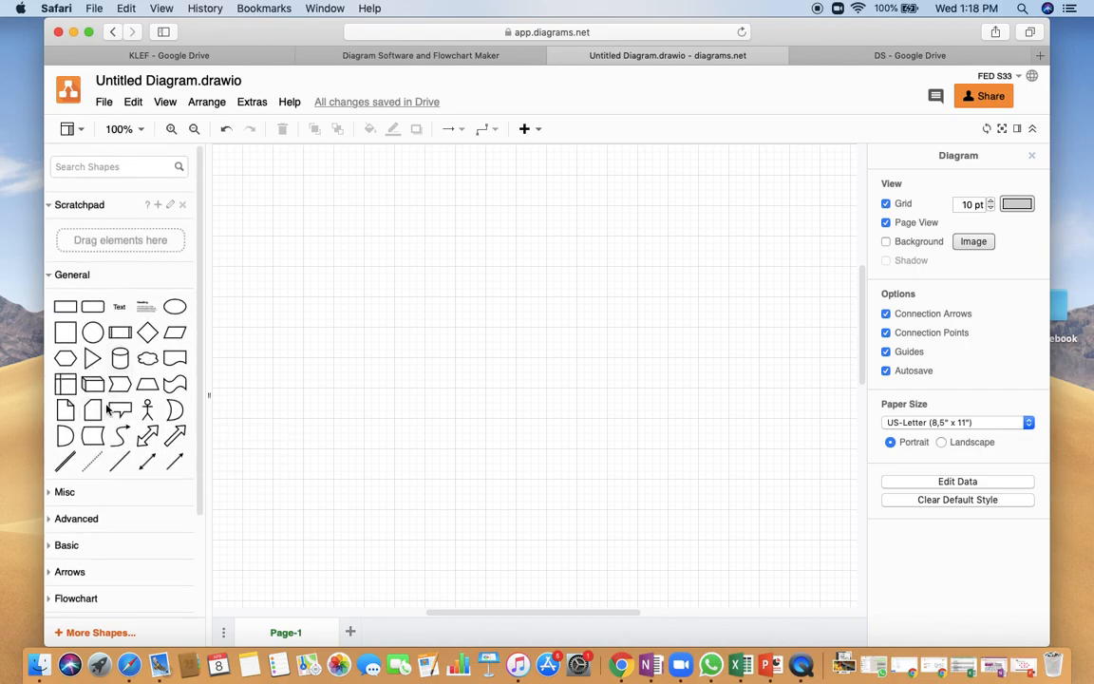
scroll(85, 475, down, 3)
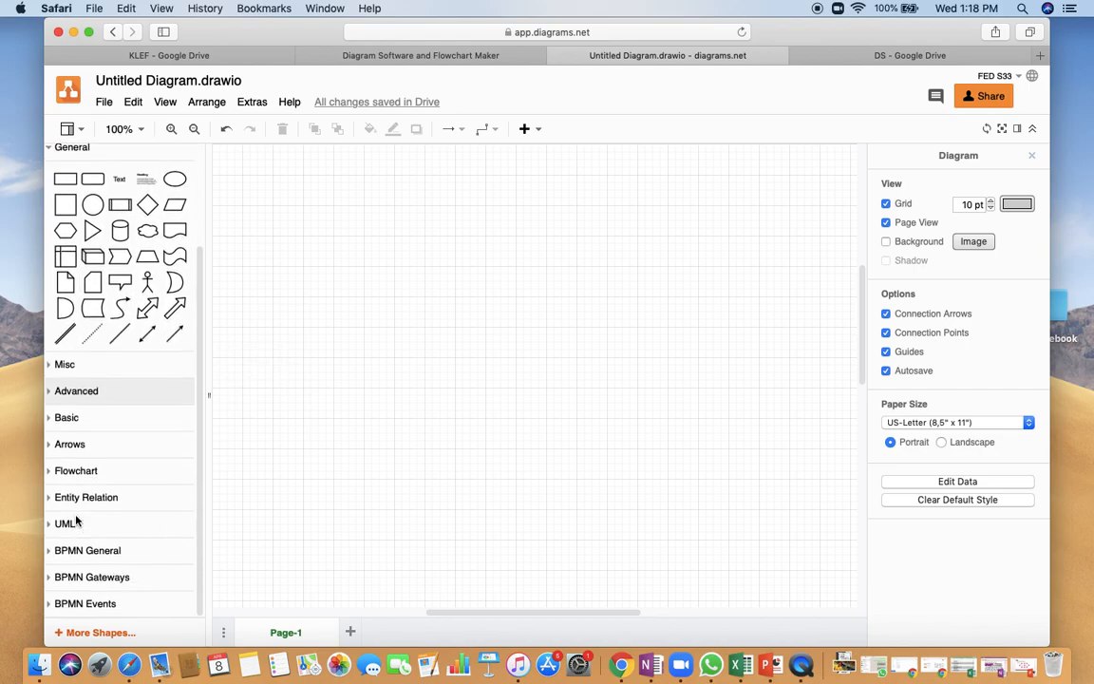
click(79, 633)
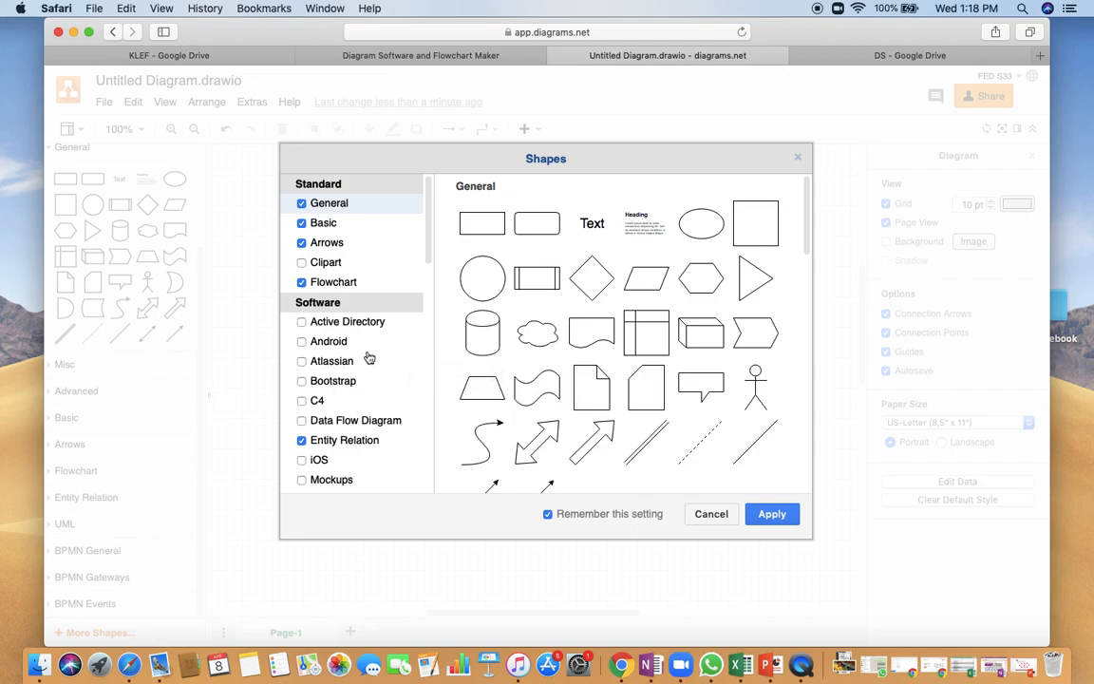
click(709, 514)
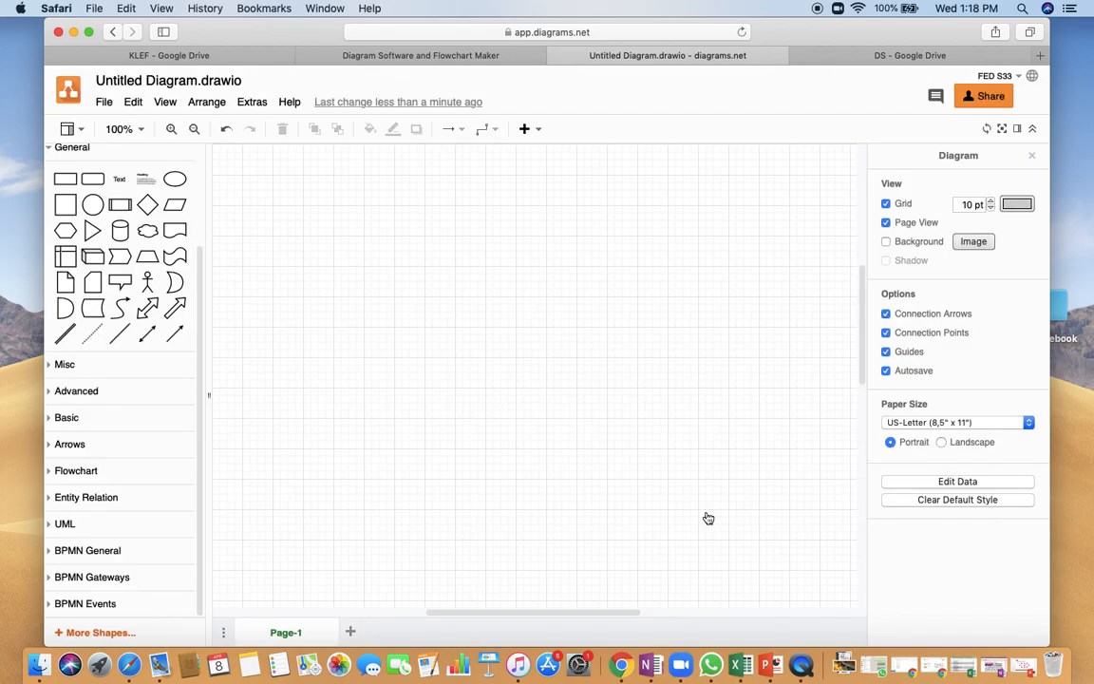
scroll(92, 272, up, 2)
scroll(92, 273, up, 3)
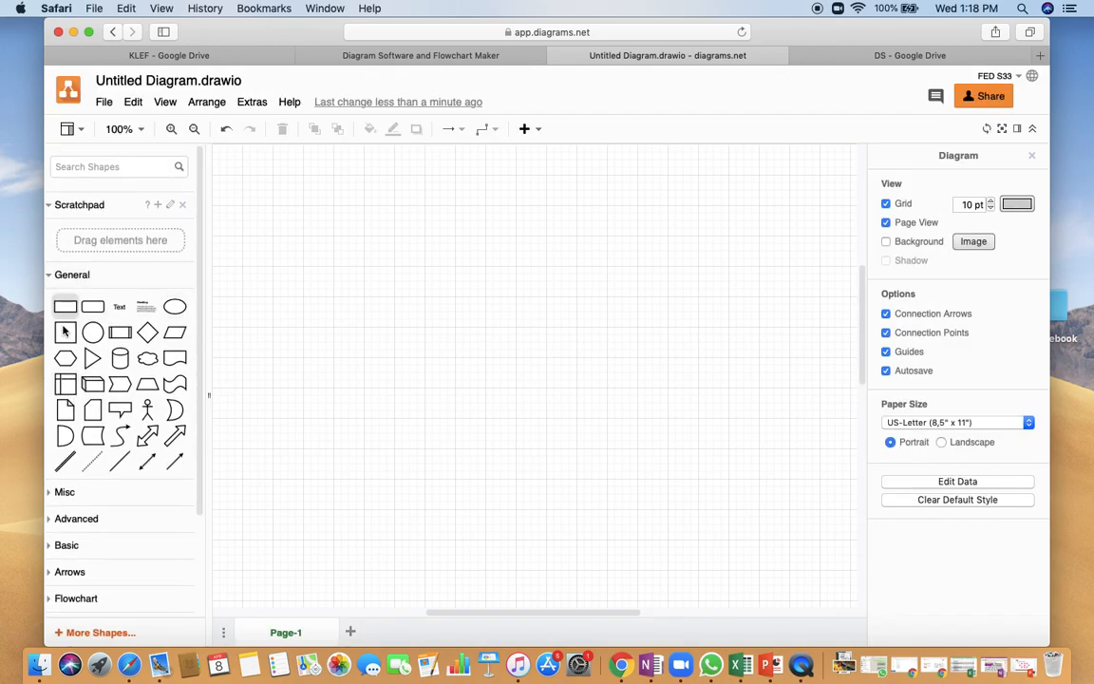
click(49, 276)
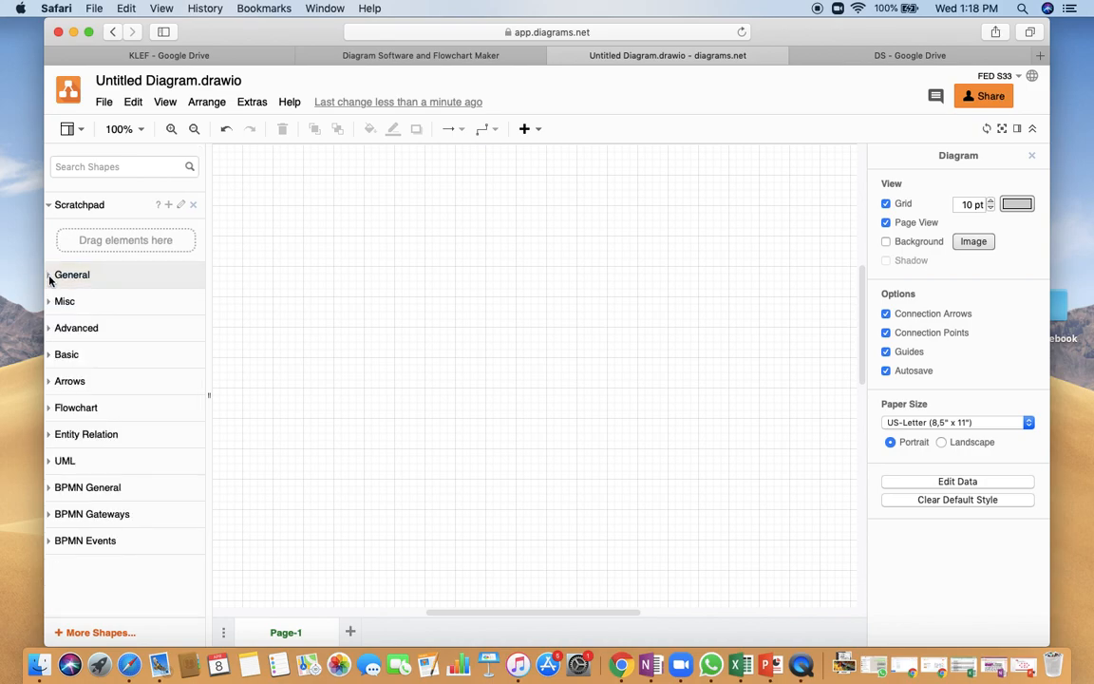
click(50, 278)
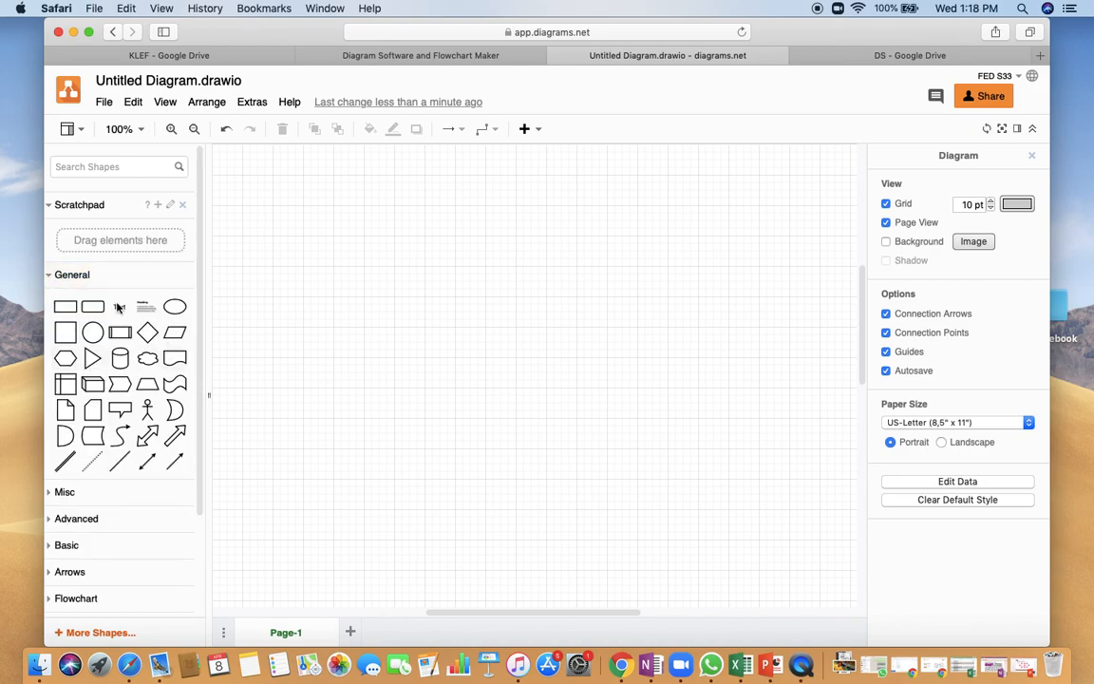
mouse_move(105, 432)
Step: Add an ellipse near the top of the page and label it "Start"
scroll(522, 241, up, 2)
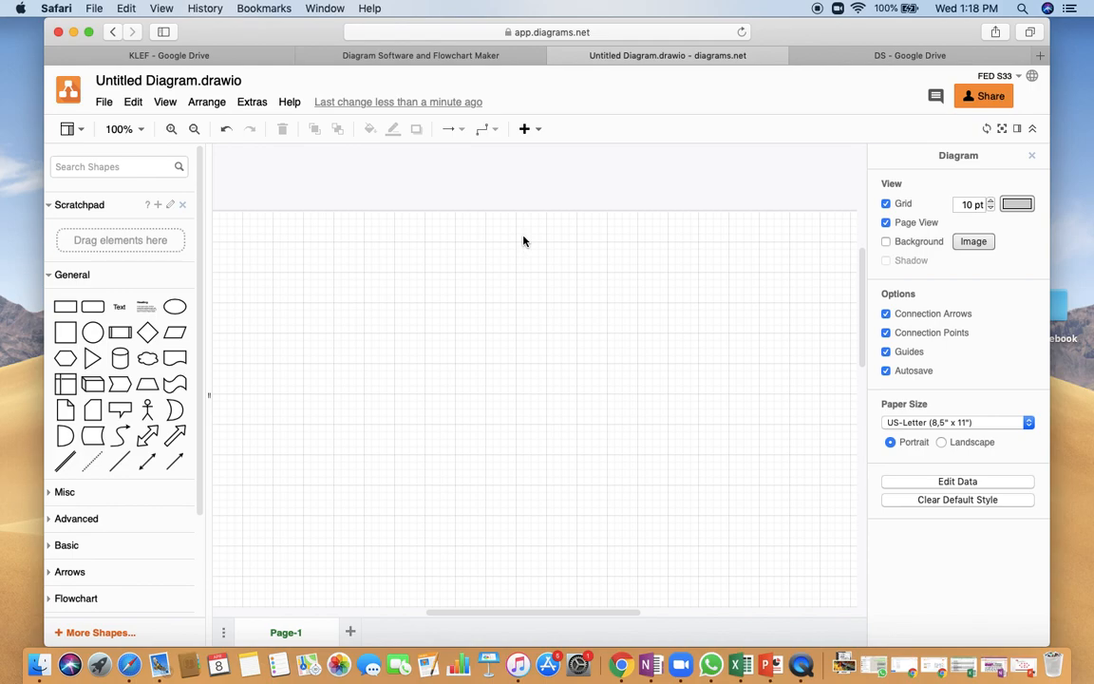
scroll(522, 241, down, 1)
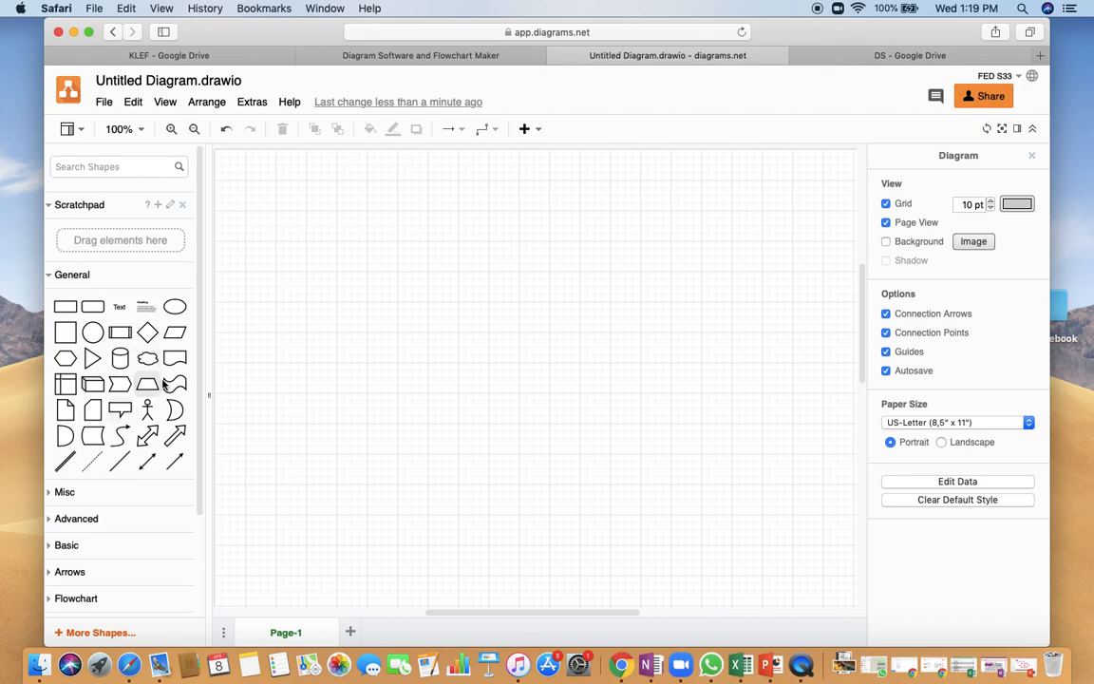
click(175, 316)
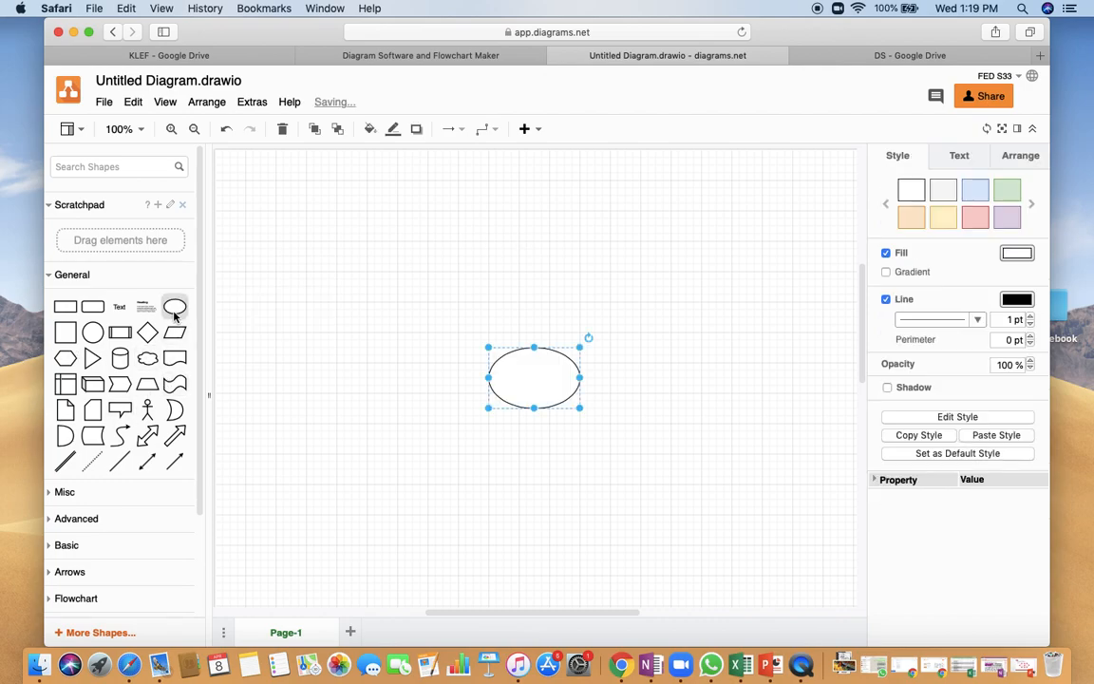
drag(552, 376, 546, 216)
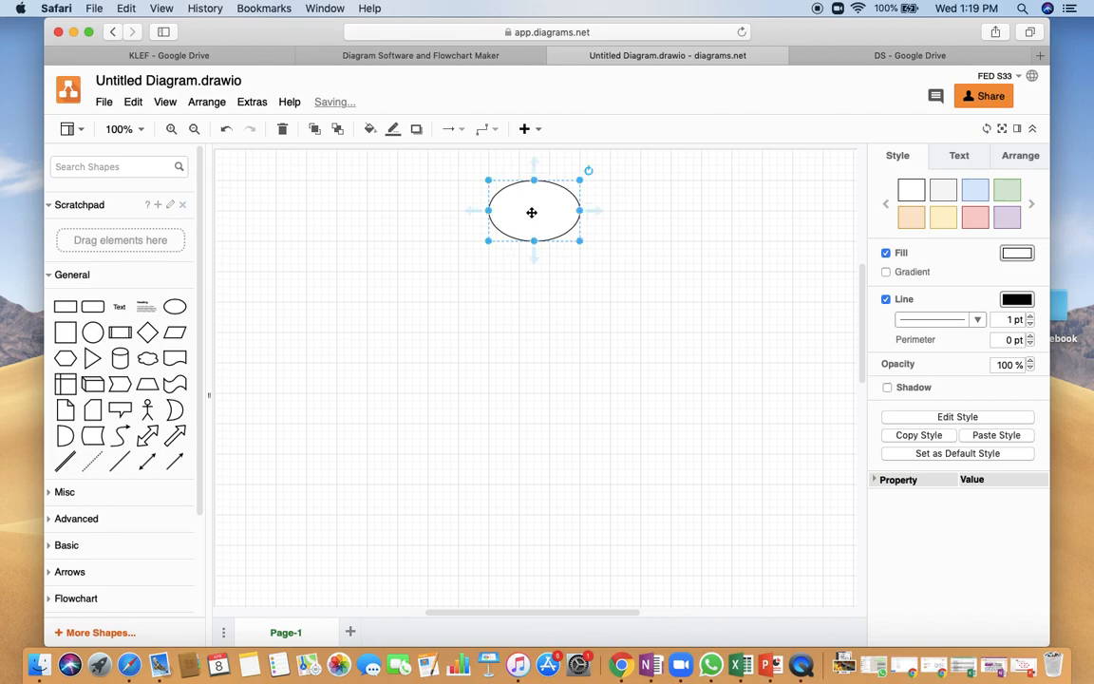
double_click(532, 212)
text(Start)
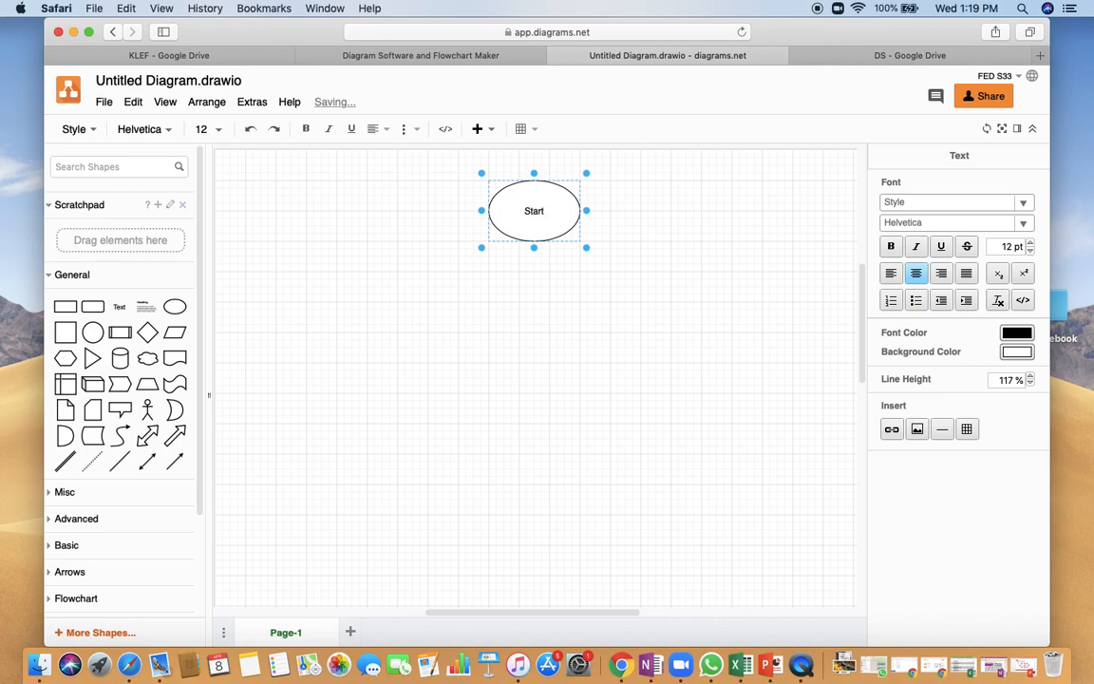
click(632, 257)
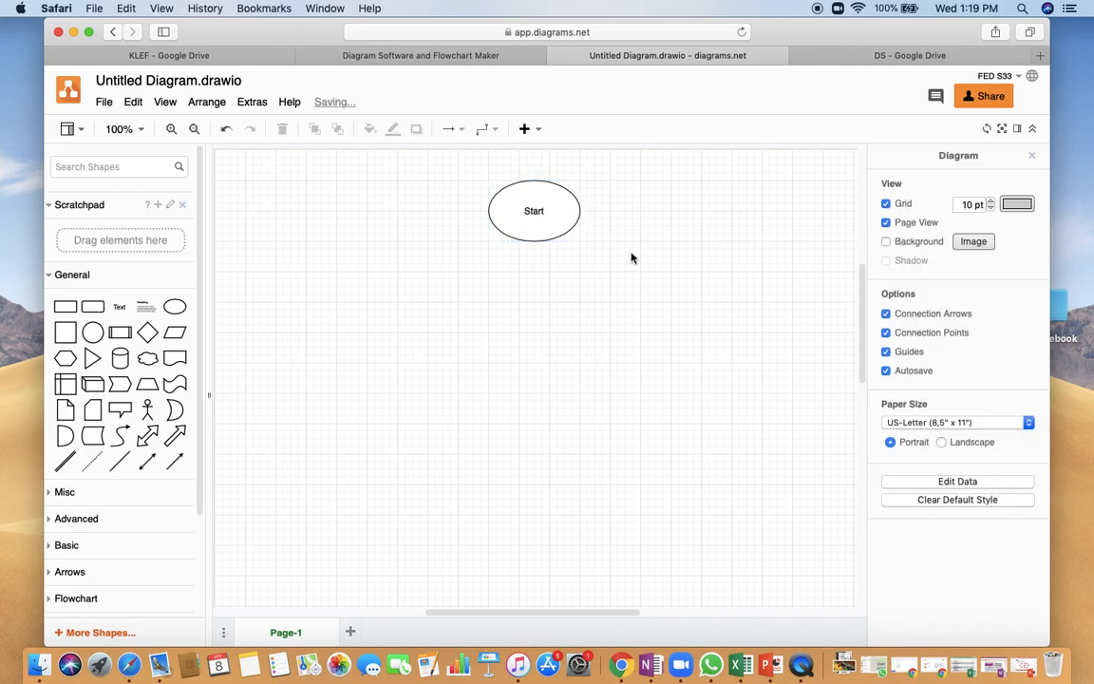
Step: Add a parallelogram centred below the Start ellipse at position 360, 160
click(177, 337)
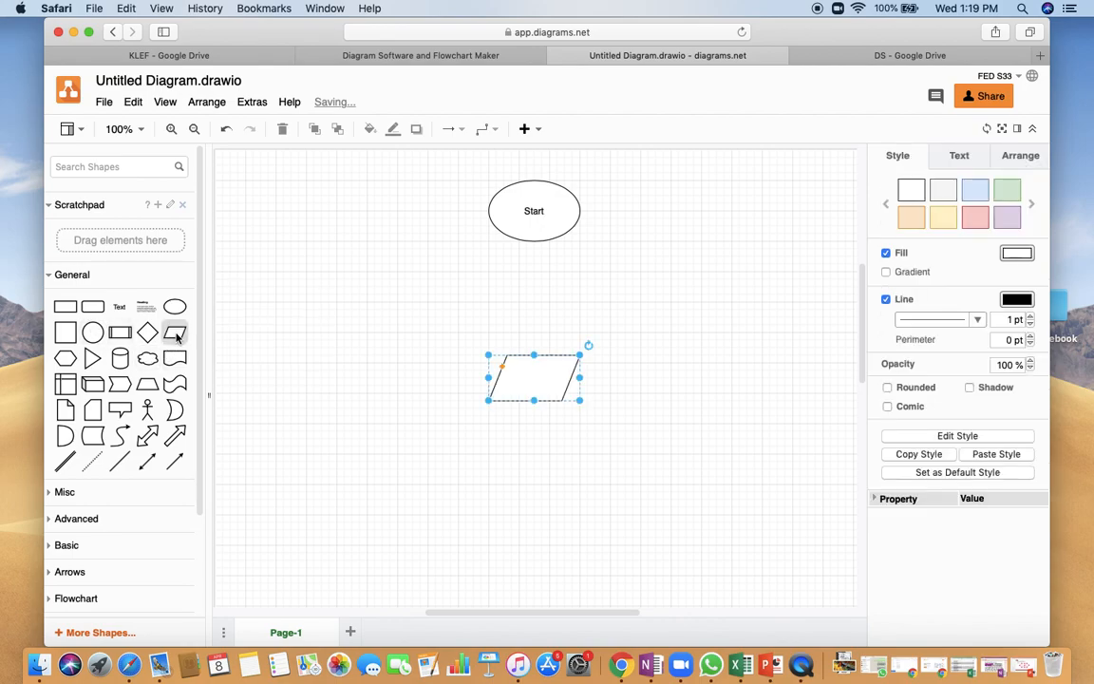
drag(532, 373, 533, 294)
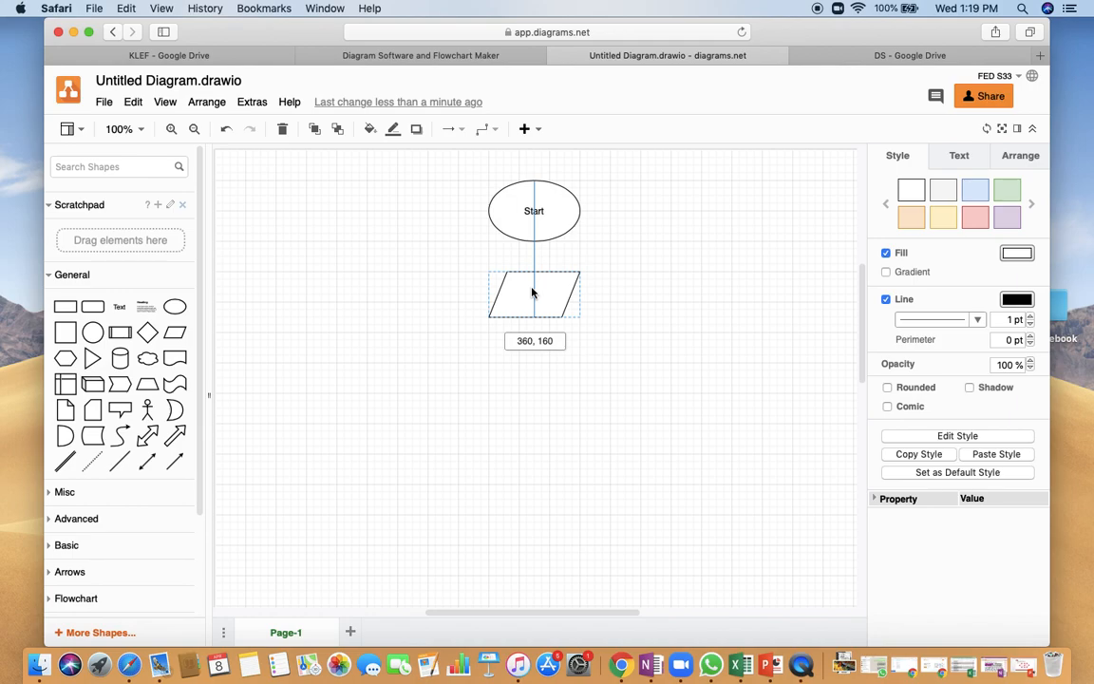
drag(531, 293, 532, 294)
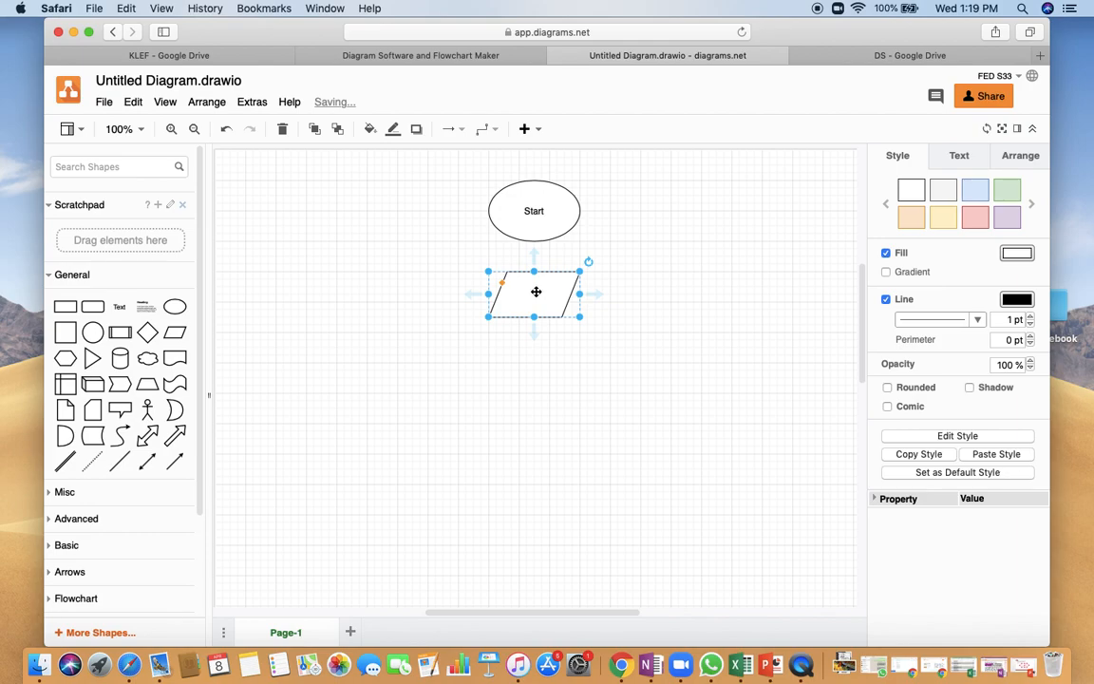
click(696, 254)
Step: Try connecting Start to the parallelogram with an arrow and shifting the connected parallelogram slightly down
click(558, 220)
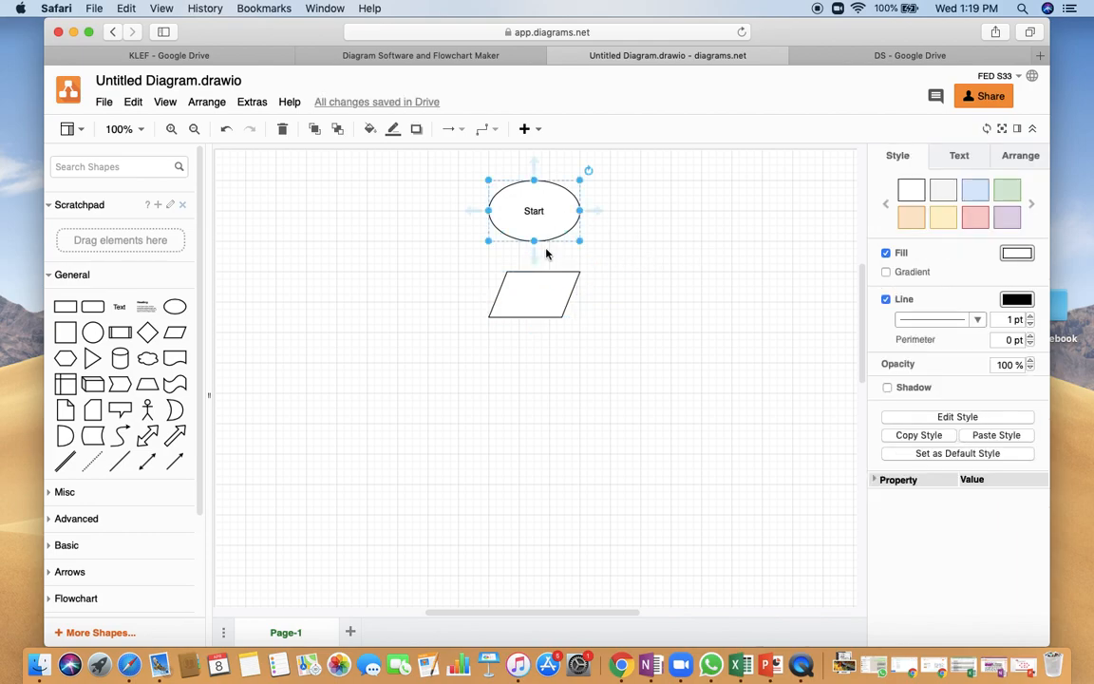
click(569, 249)
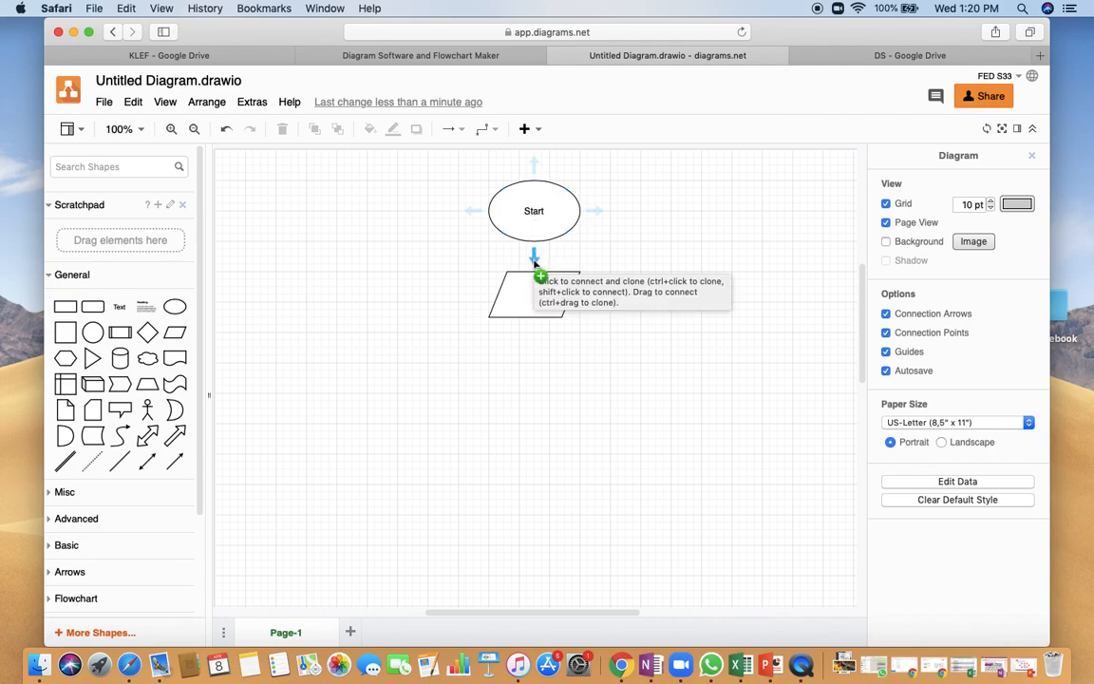
click(534, 264)
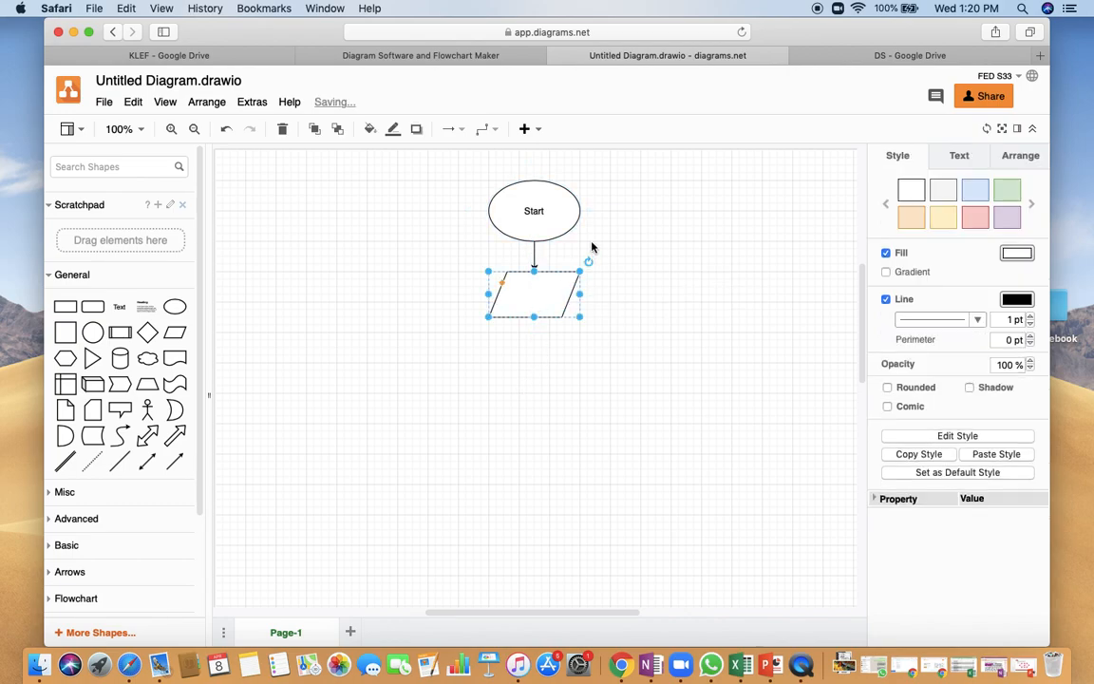
drag(570, 304, 532, 310)
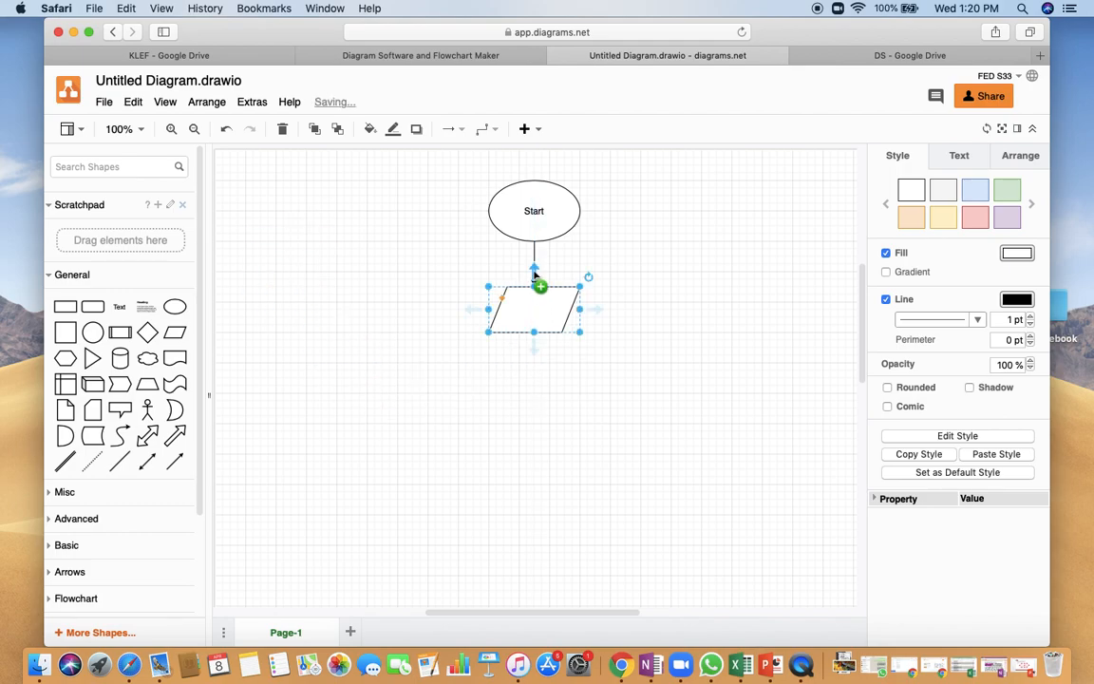
key(shift+Up)
key(shift+Up)
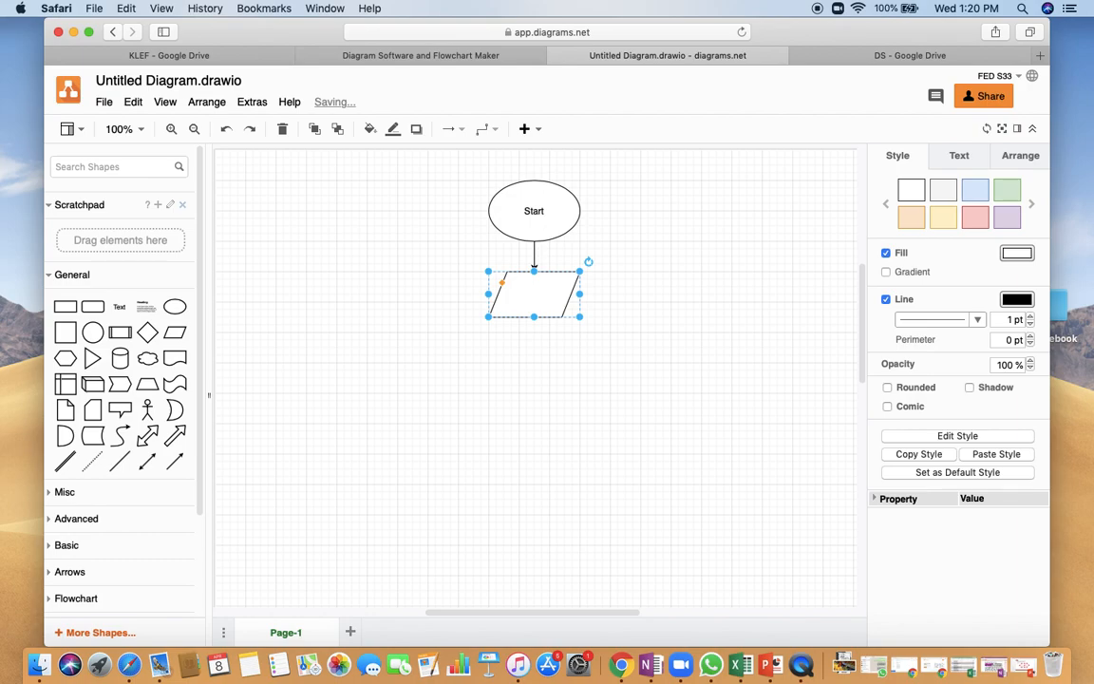
Step: Move the parallelogram farther below Start and draw an arrow from Start's bottom point down towards it
drag(533, 293, 532, 325)
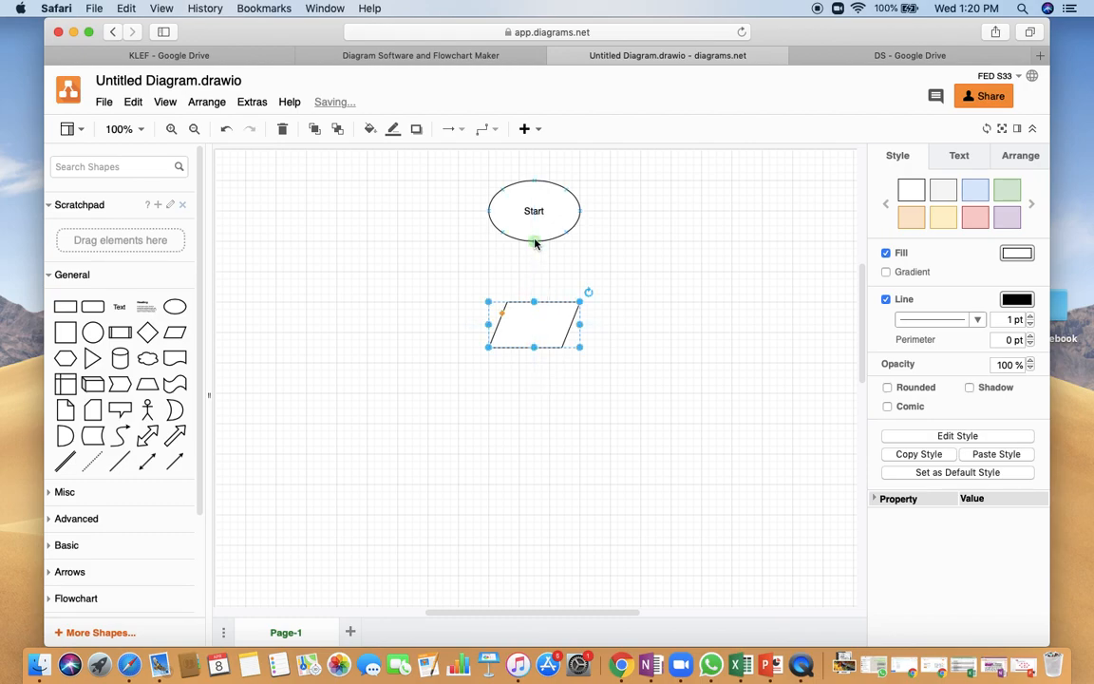
click(534, 243)
drag(538, 266, 535, 295)
click(535, 295)
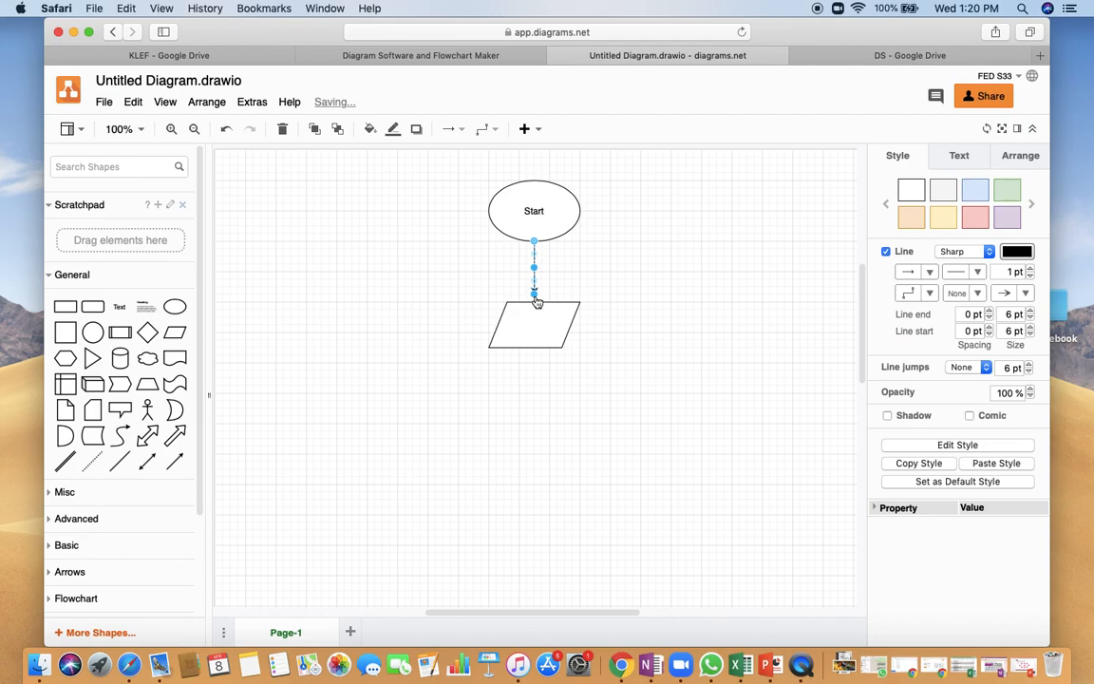
Step: Try shifting the parallelogram to test whether the manually drawn arrow follows it
click(652, 274)
mouse_move(528, 330)
mouse_down()
mouse_move(617, 325)
mouse_move(367, 320)
mouse_move(733, 318)
mouse_move(534, 372)
mouse_move(634, 340)
mouse_move(476, 337)
mouse_move(634, 335)
mouse_move(528, 348)
mouse_move(525, 332)
mouse_up()
click(624, 313)
click(541, 327)
key(shift+Down)
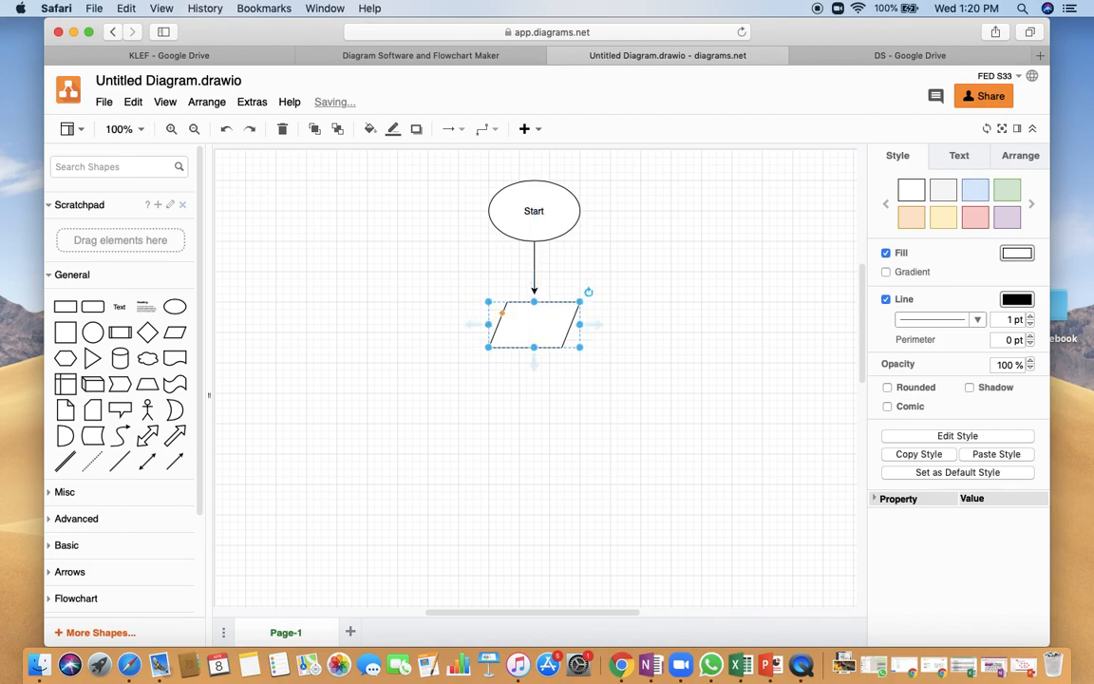
Step: Connect Start to the parallelogram with an attached arrow and centre the parallelogram closer below Start
click(636, 239)
mouse_move(544, 320)
mouse_down()
mouse_move(543, 293)
mouse_move(554, 300)
mouse_up()
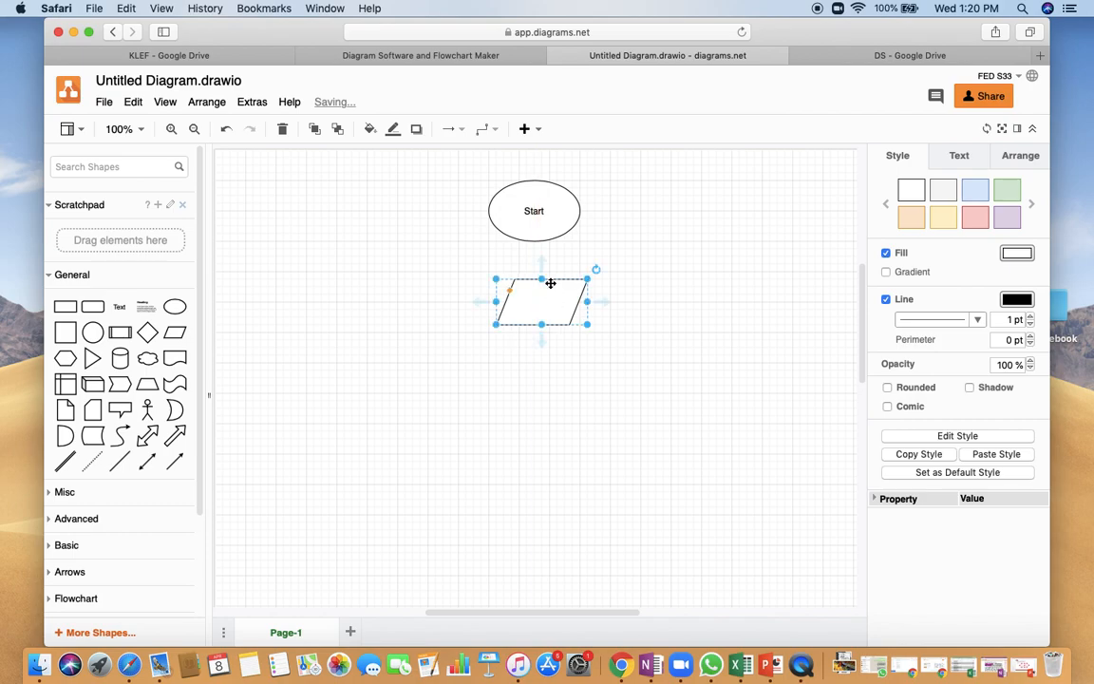
click(603, 213)
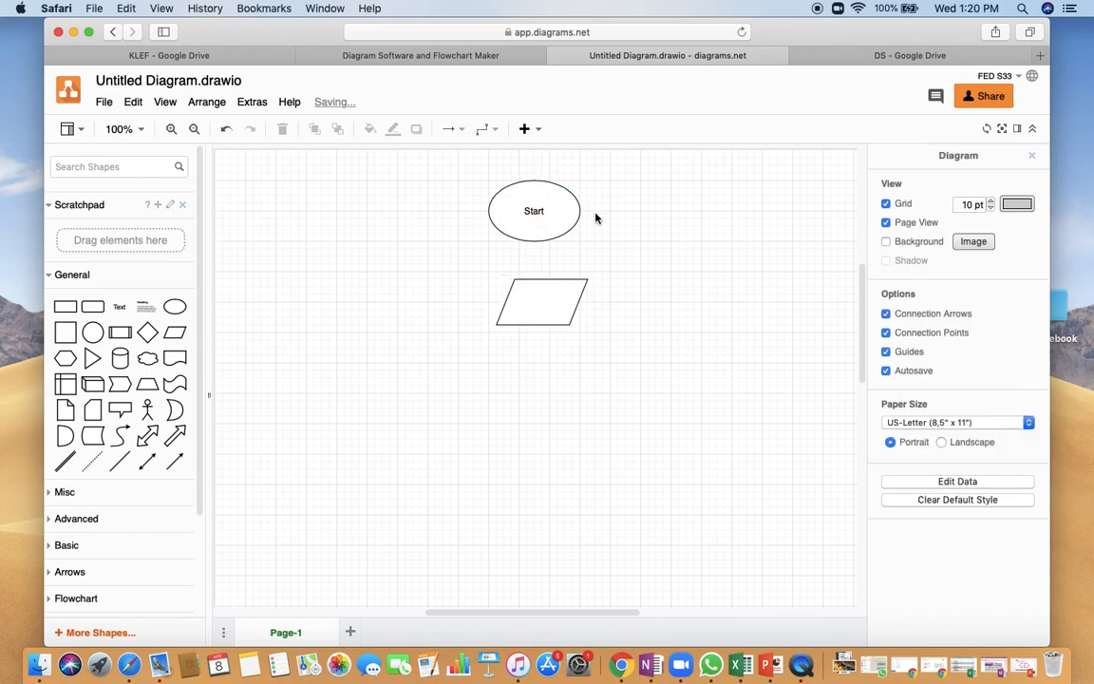
click(533, 256)
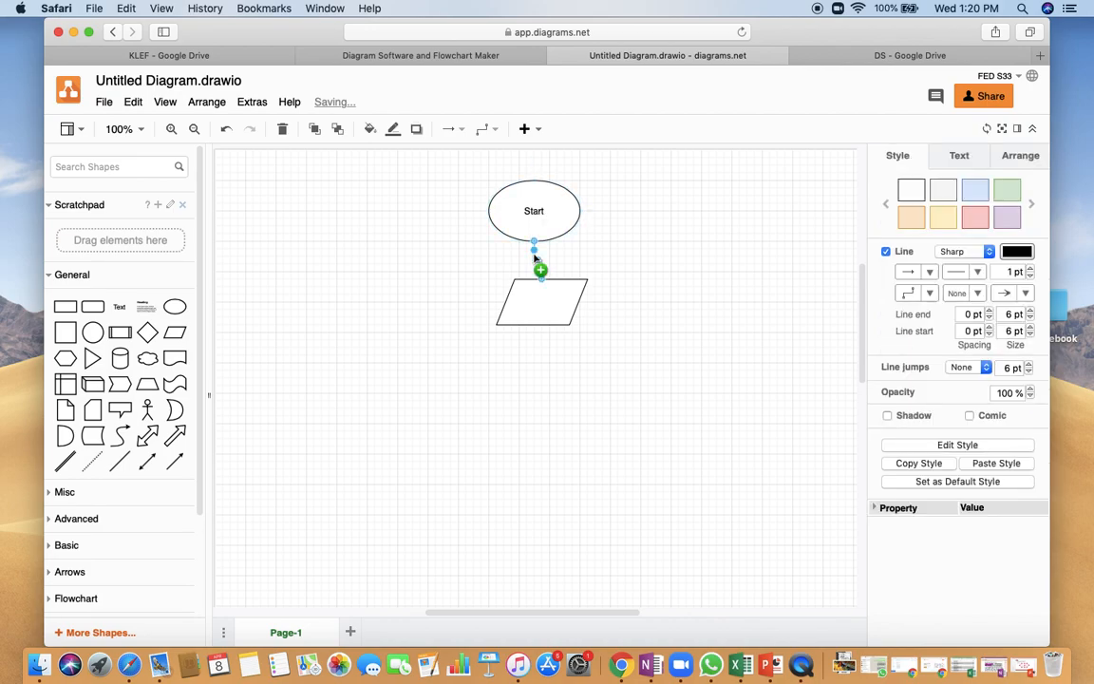
click(482, 281)
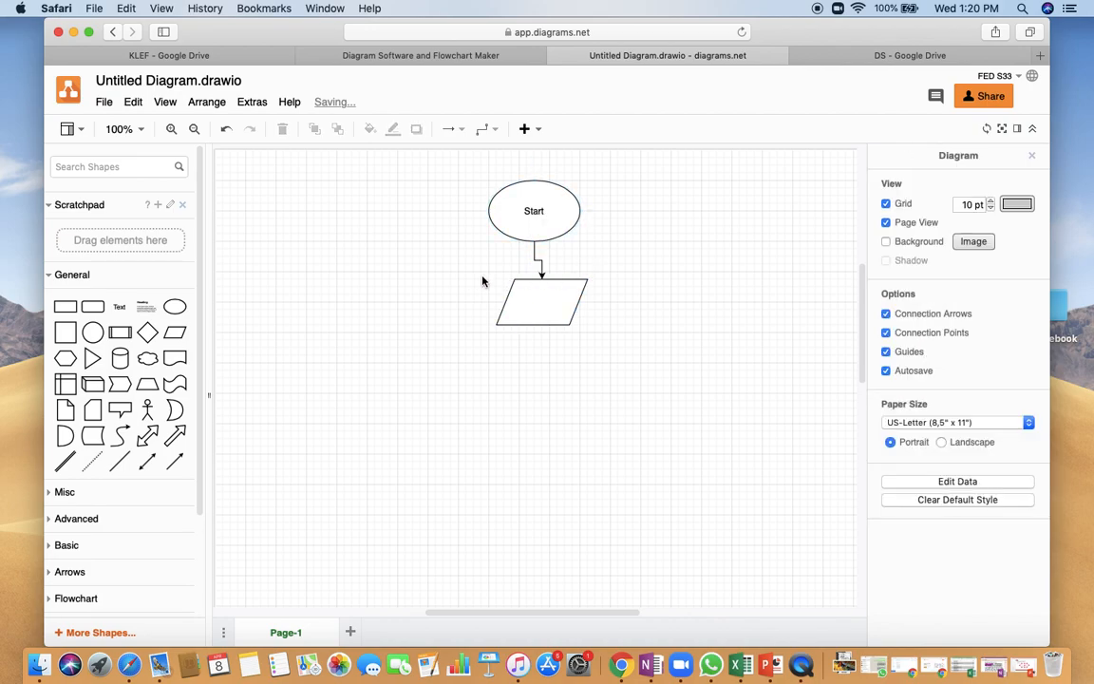
mouse_move(547, 297)
mouse_down()
mouse_move(541, 333)
mouse_move(732, 177)
mouse_move(439, 304)
mouse_move(566, 325)
mouse_move(540, 325)
mouse_move(535, 303)
mouse_up()
Step: Label the parallelogram "Read the value of N"
double_click(535, 304)
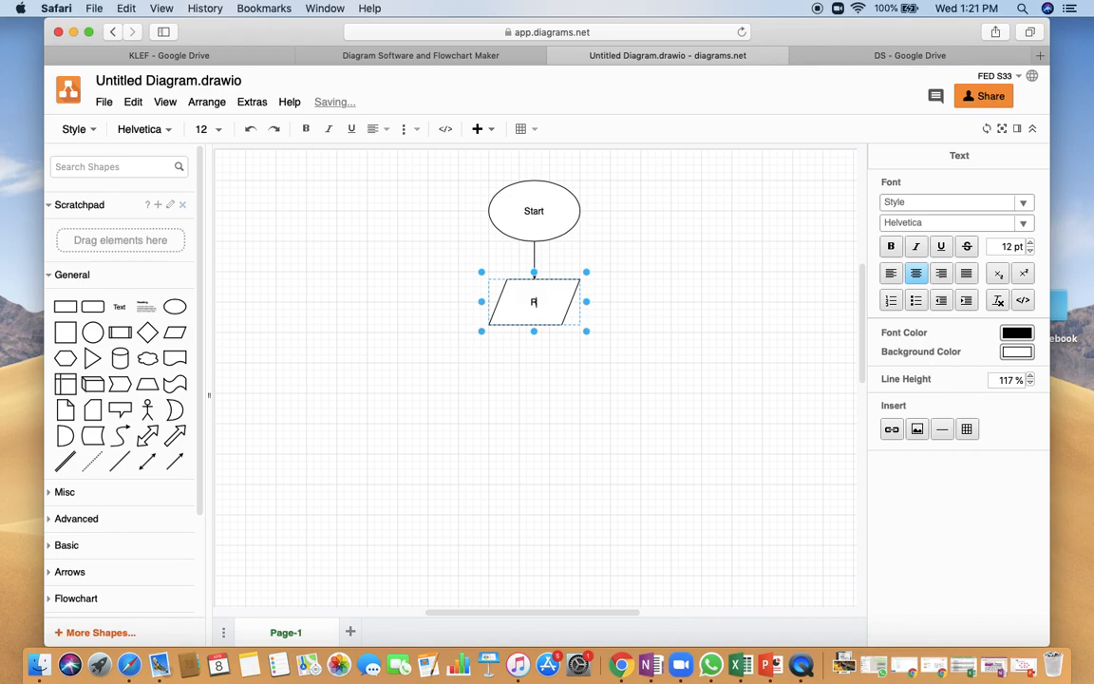
text(Read the valune)
key(BackSpace)
key(BackSpace)
text(e of N)
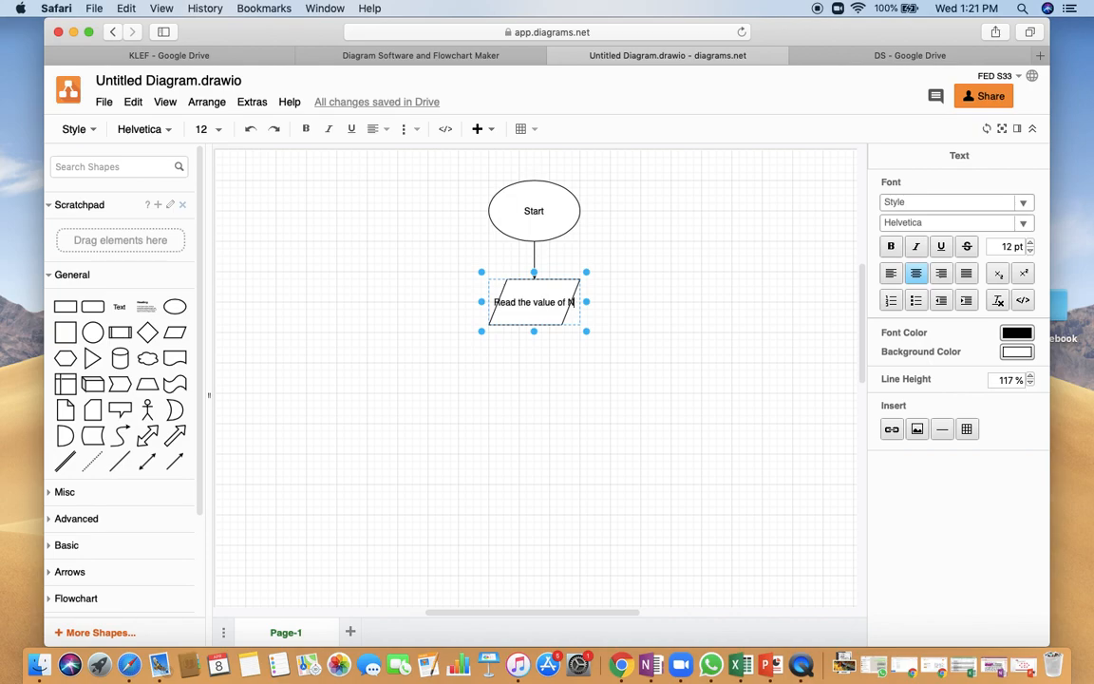
Step: Widen the parallelogram so its label fits inside, and centre it again below Start
drag(594, 302, 642, 303)
drag(552, 303, 523, 309)
click(638, 273)
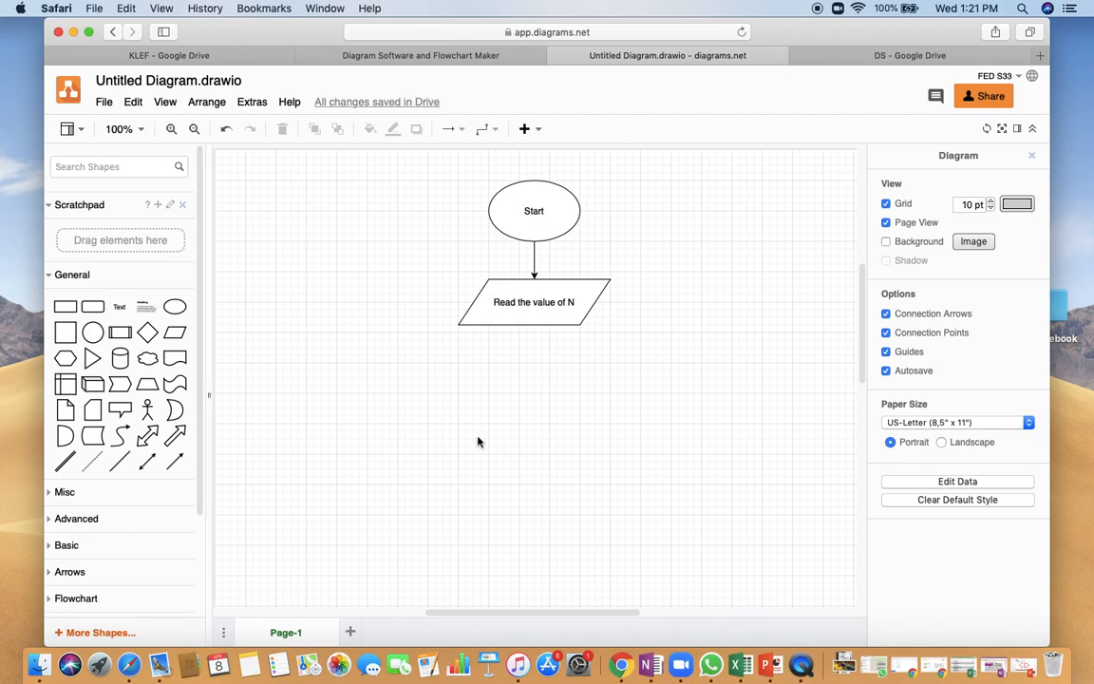
Step: Add a diamond below the parallelogram, enlarge it to 110 x 100, and centre it under the flow
click(148, 331)
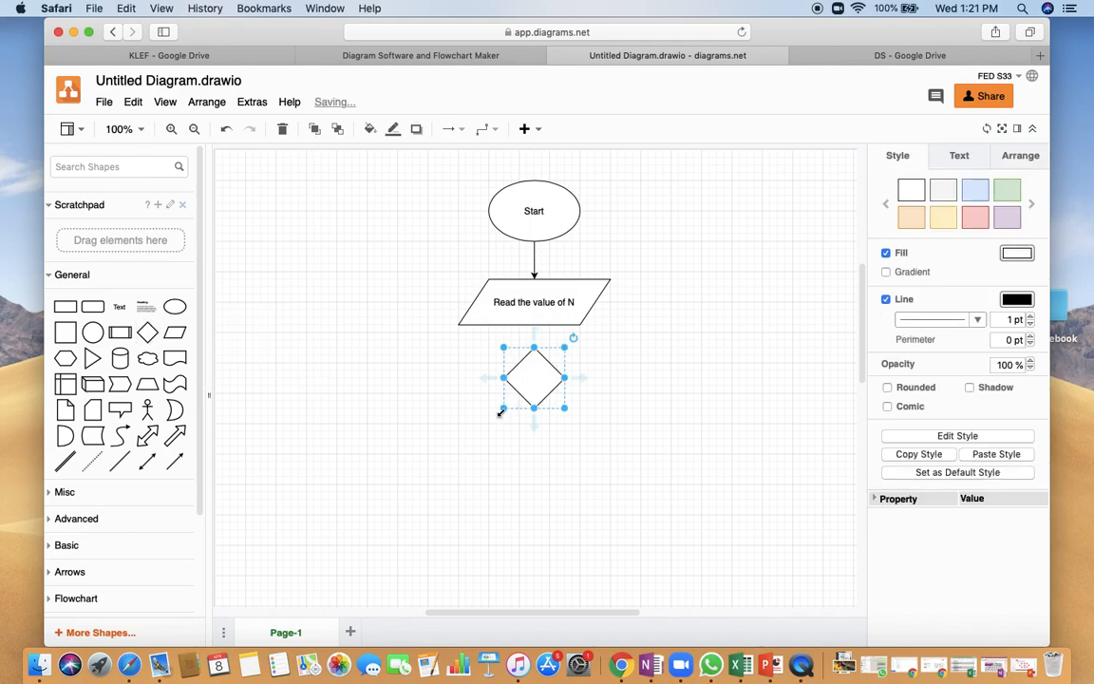
drag(504, 408, 478, 425)
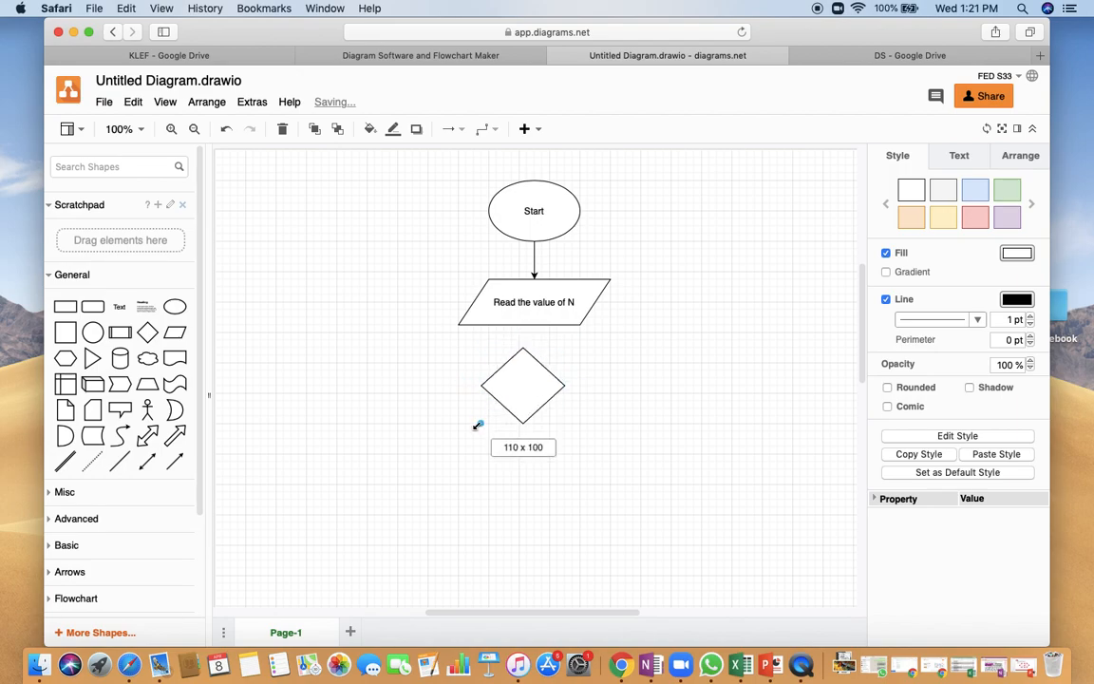
drag(523, 390, 537, 388)
Step: Connect the "Read the value of N" parallelogram to the diamond with an arrow, and move the diamond further down
click(544, 311)
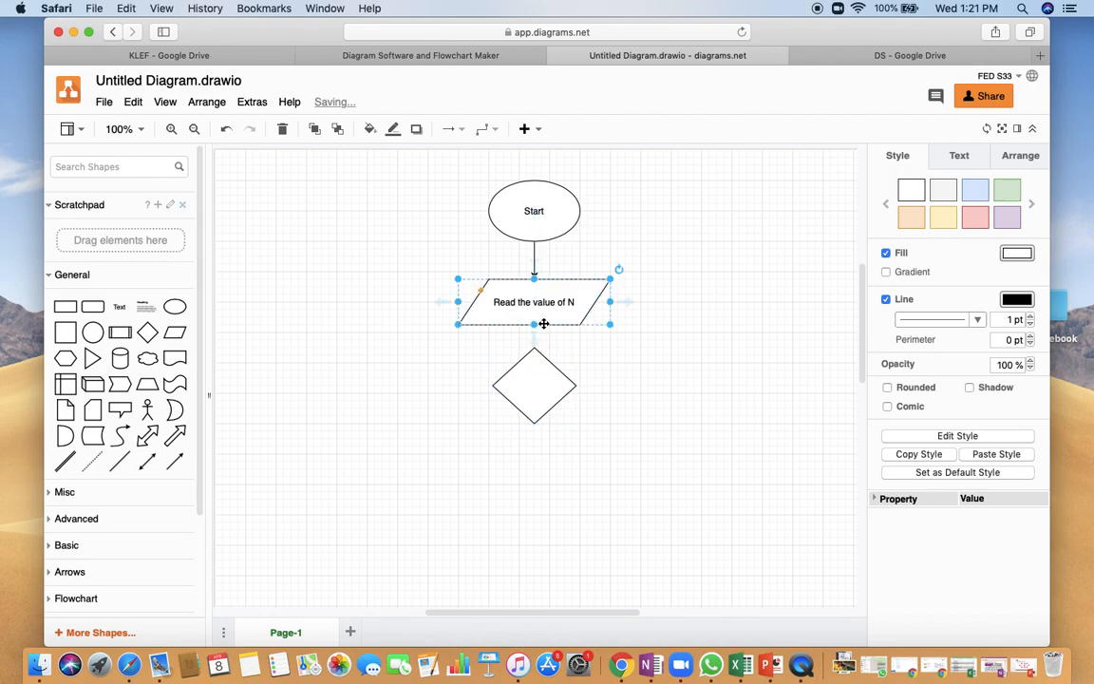
drag(535, 324, 547, 420)
click(708, 354)
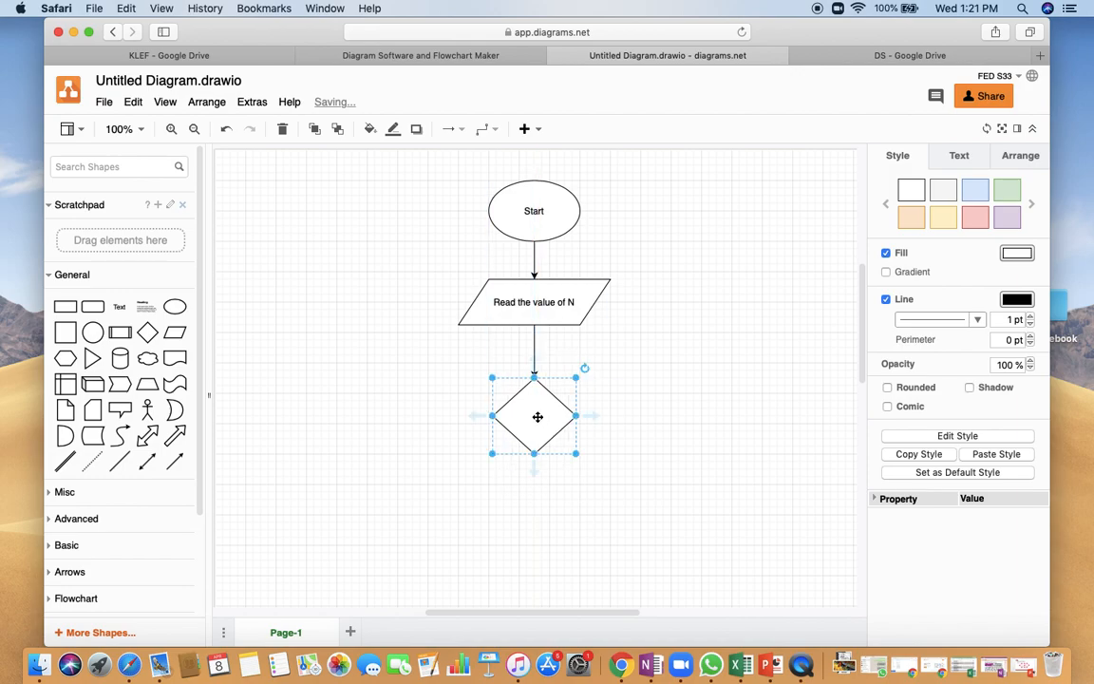
Step: Label the diamond "N%2==0?"
double_click(537, 417)
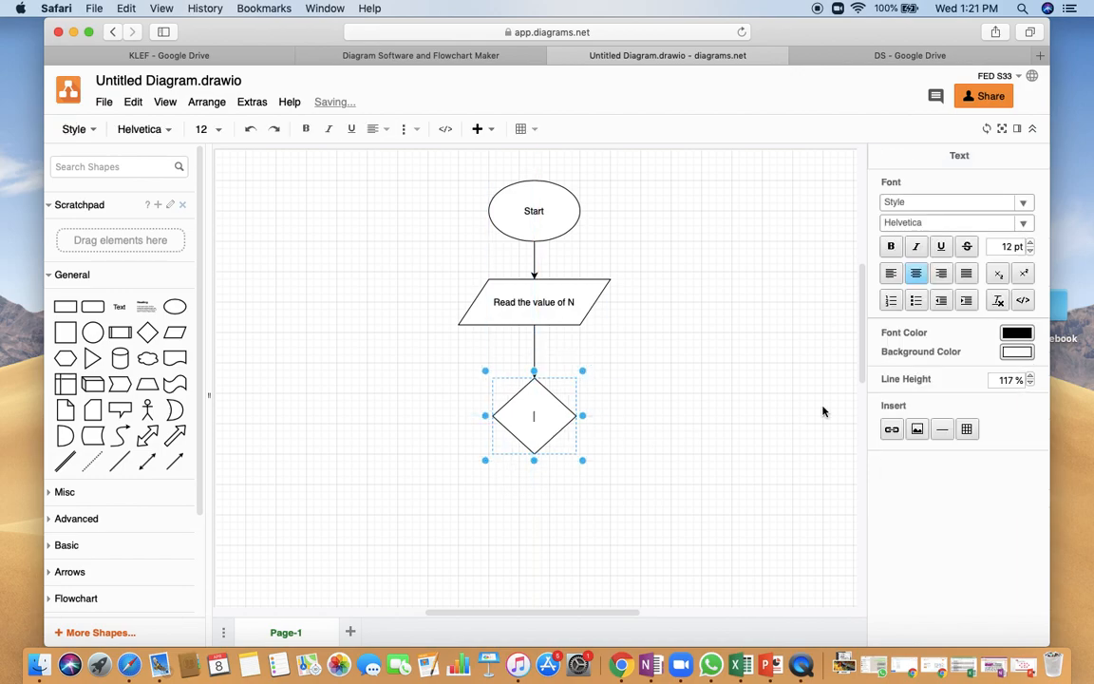
text(N%2==0)
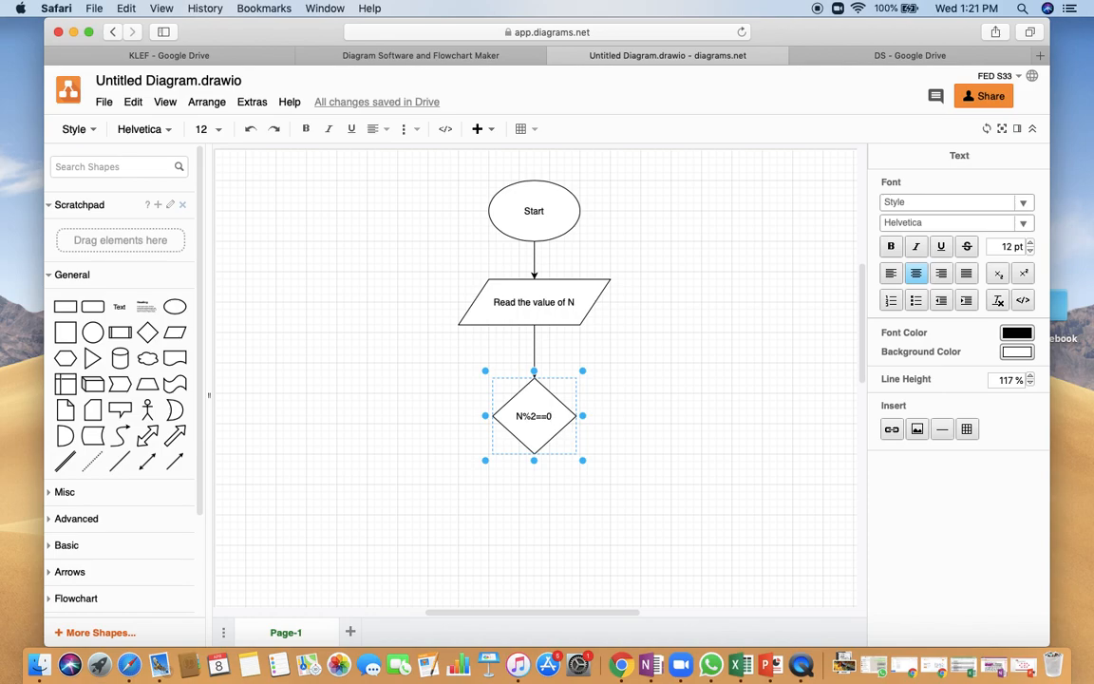
text(?)
click(797, 420)
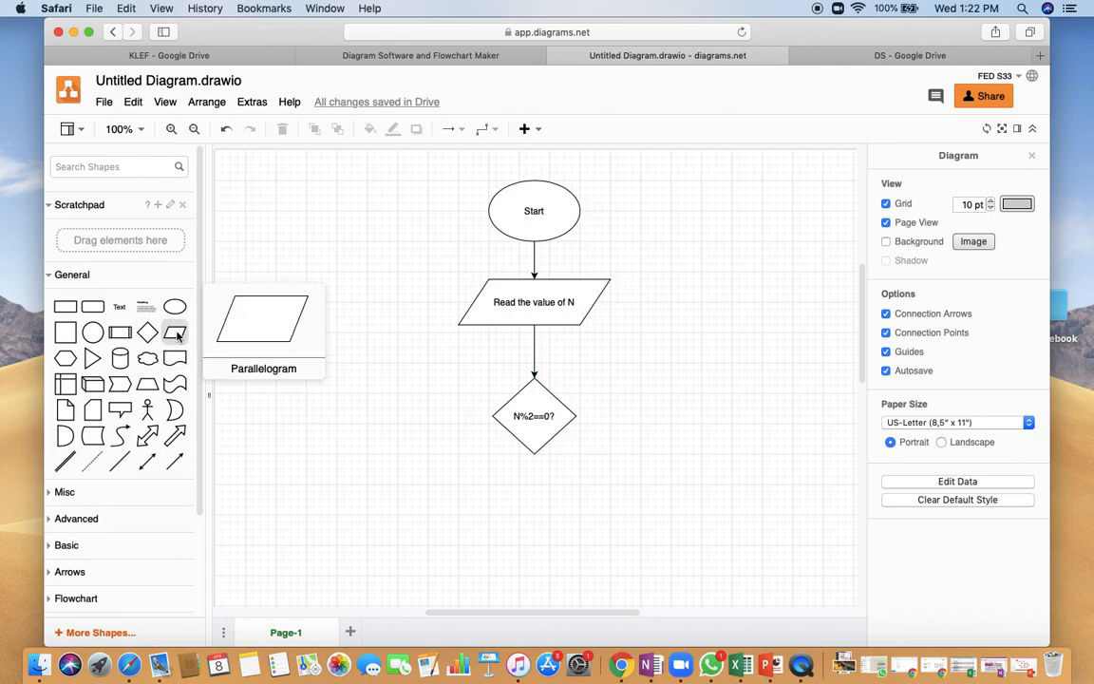
Step: Add a parallelogram to the right of the diamond and label it Print "Even"
drag(177, 335, 612, 401)
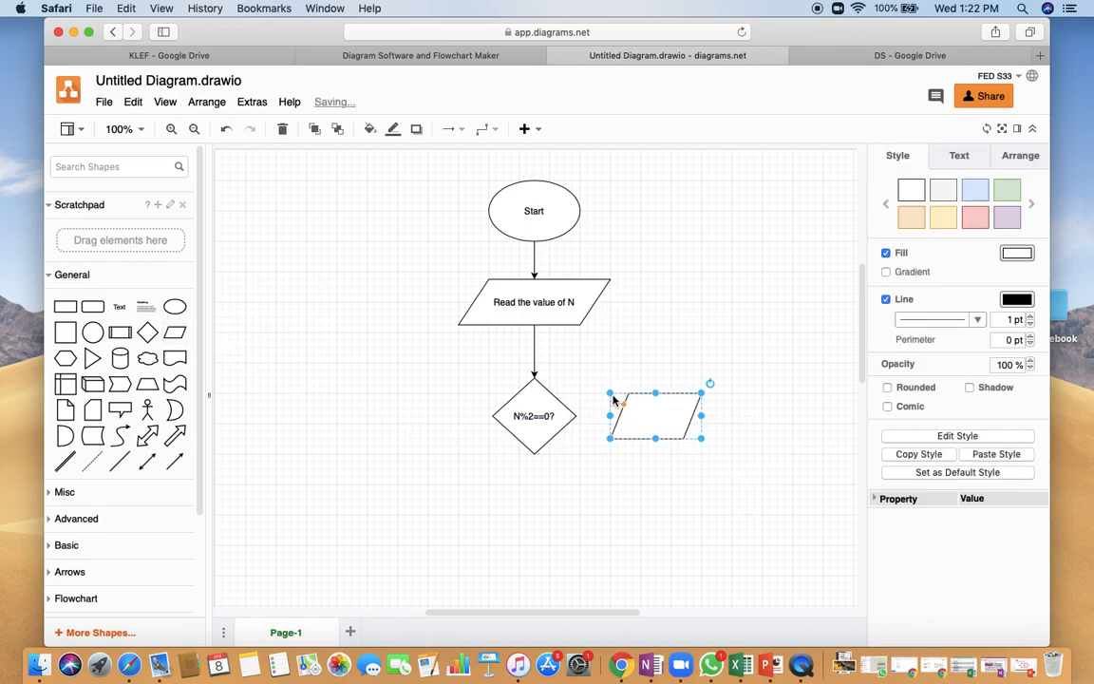
double_click(661, 415)
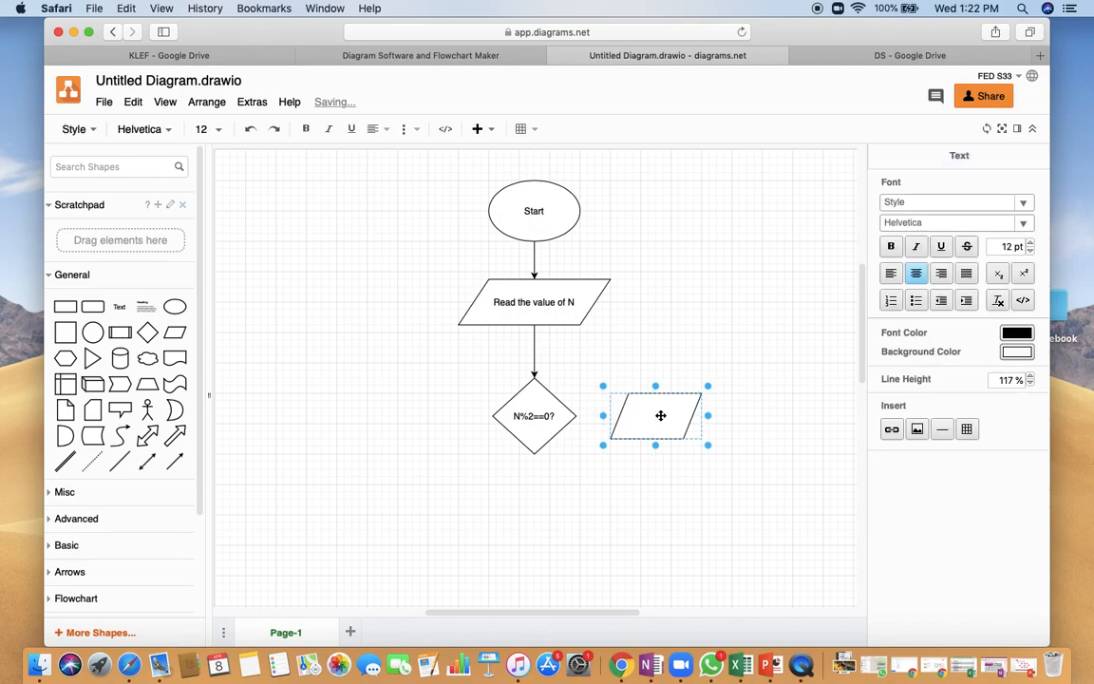
text(Print "Even")
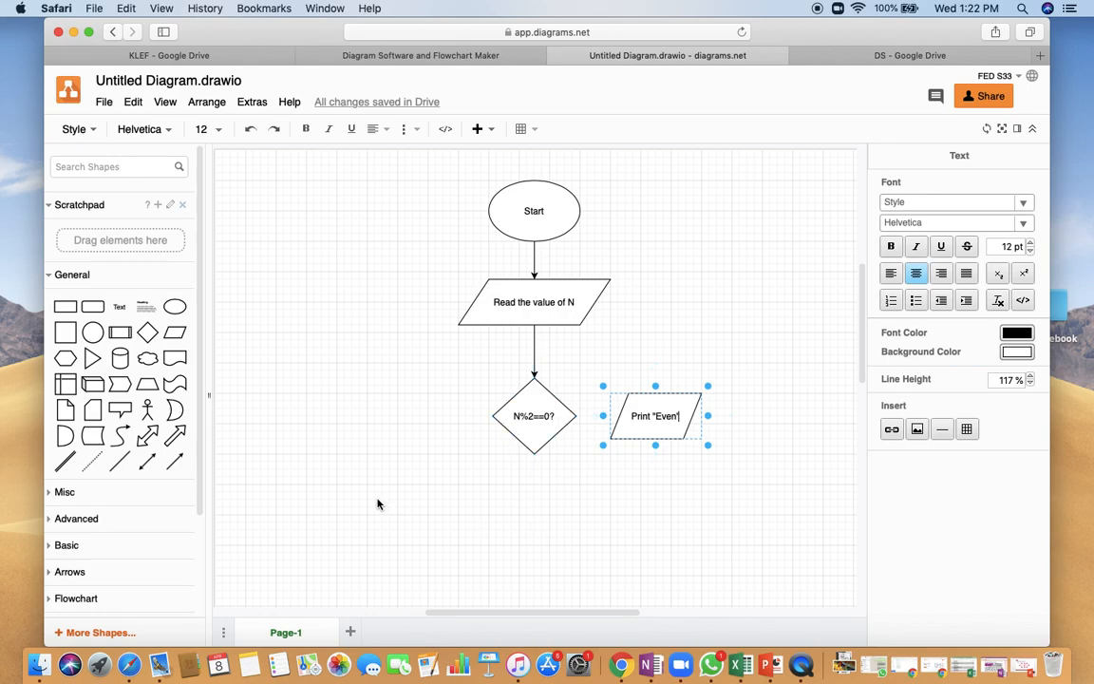
click(559, 496)
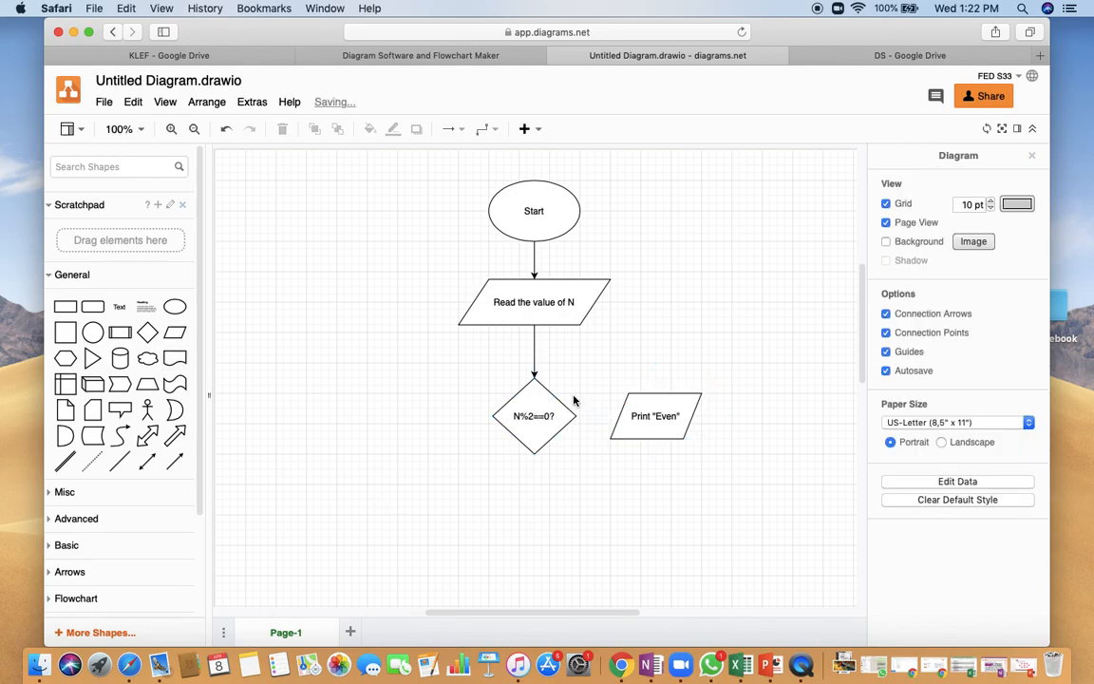
Step: Connect the diamond to the Print "Even" parallelogram with an arrow and place the text "True" on it
drag(596, 419, 627, 434)
click(617, 481)
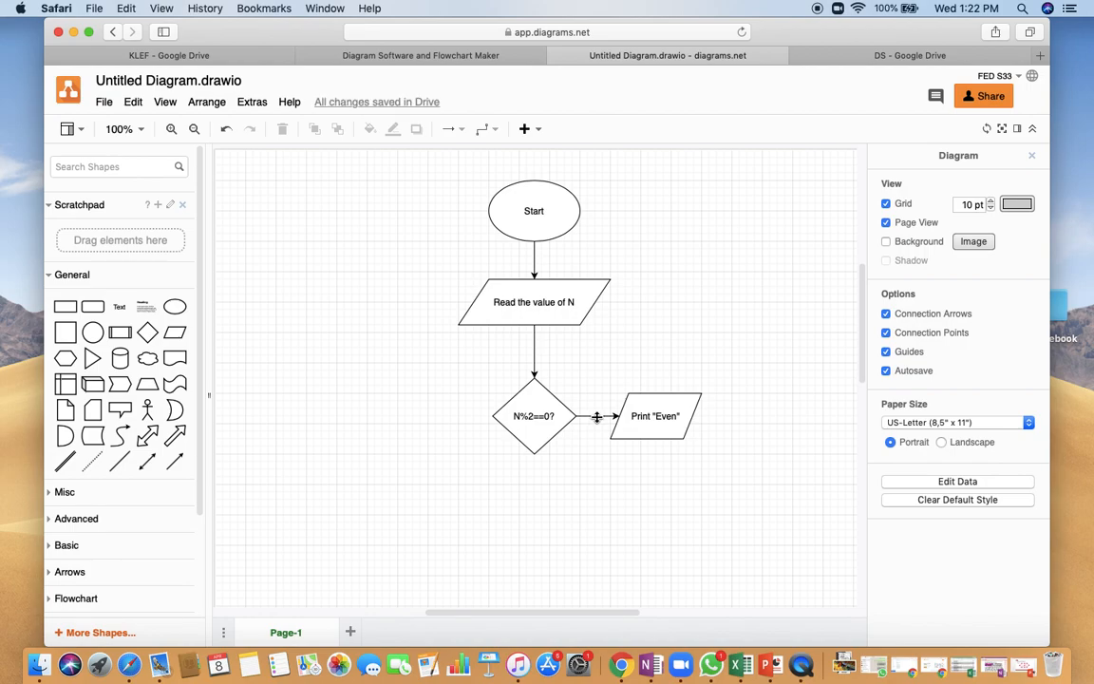
double_click(596, 418)
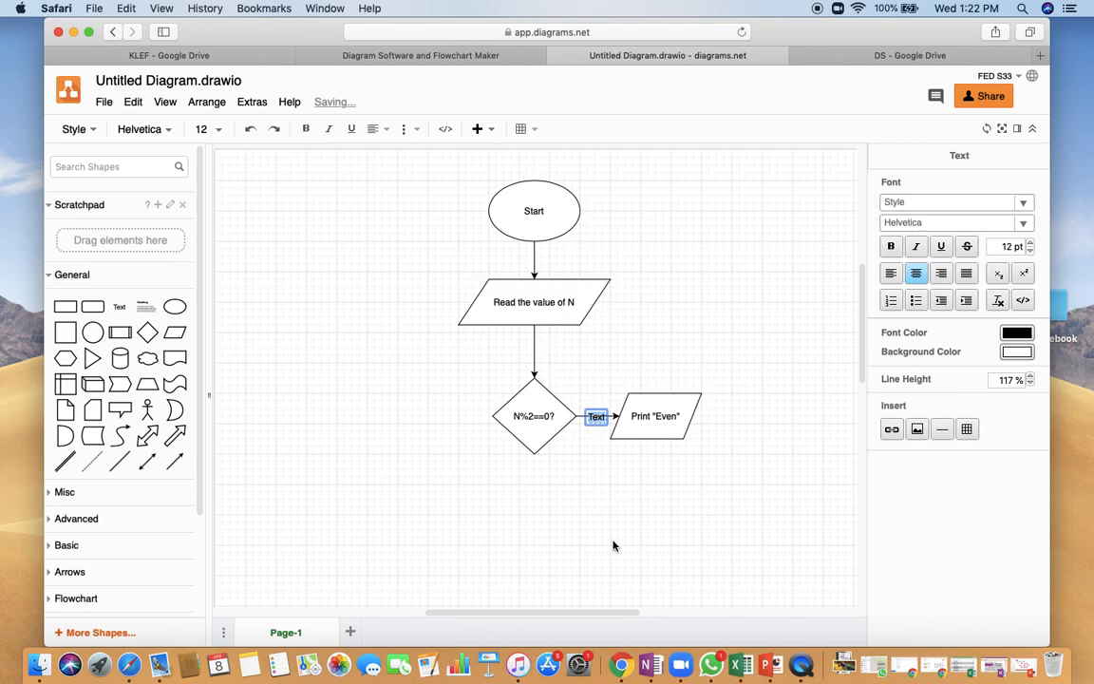
text(True)
click(722, 347)
Step: Move the Print "Even" parallelogram further right of the diamond and delete the separate "True" text from the arrow
drag(658, 411, 688, 412)
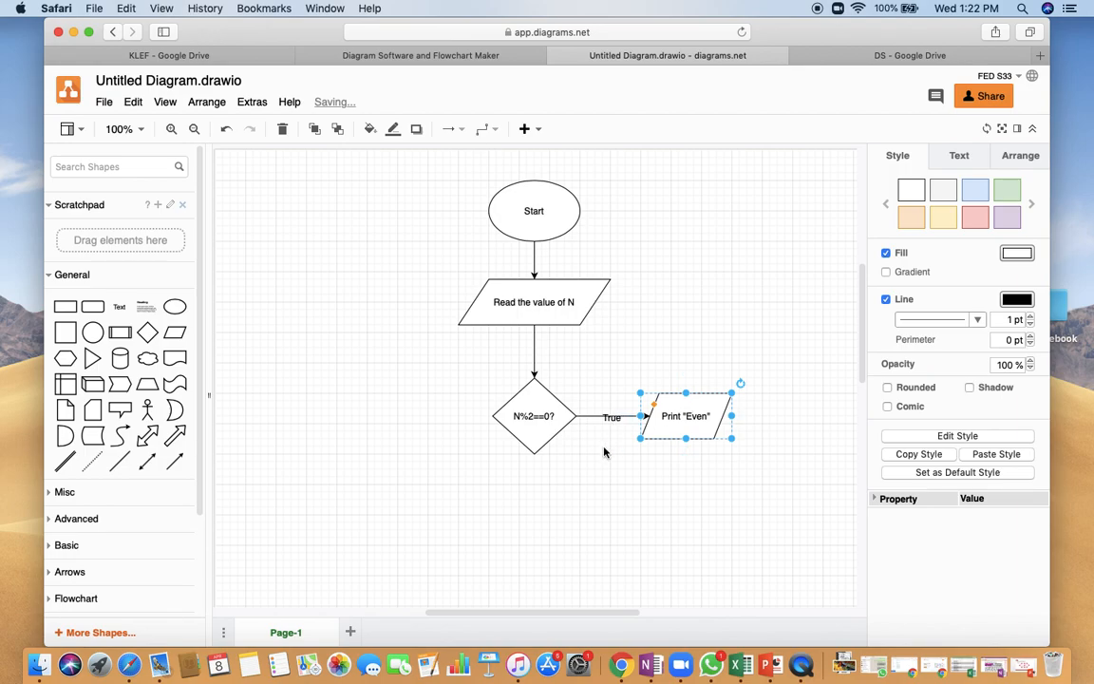
click(605, 448)
click(612, 417)
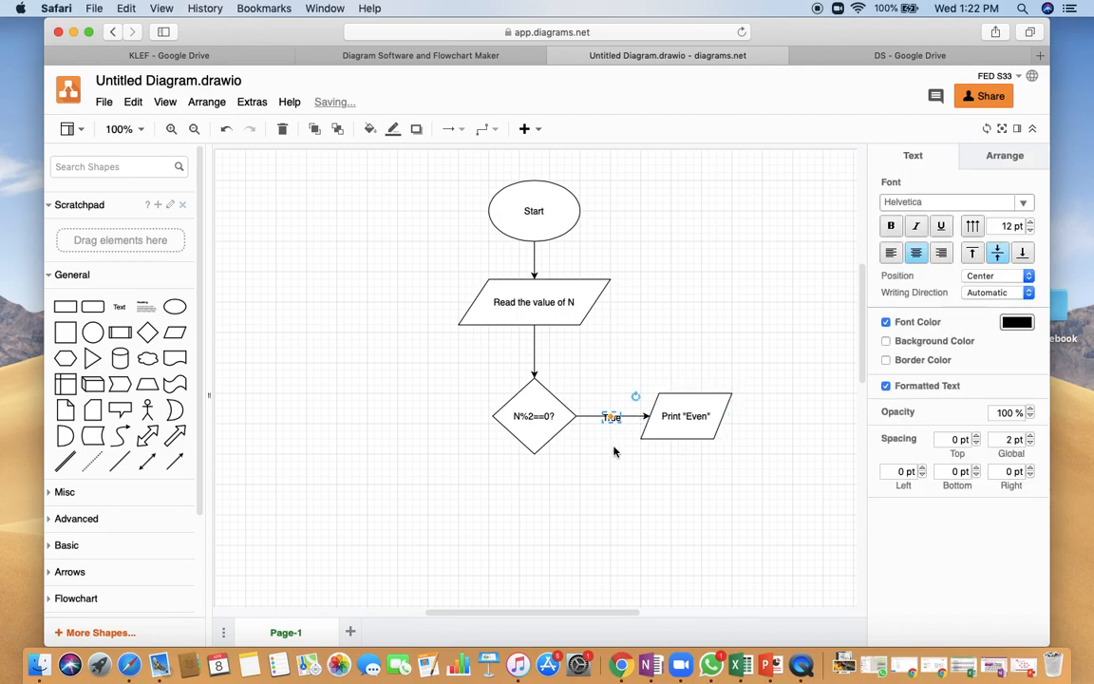
key(BackSpace)
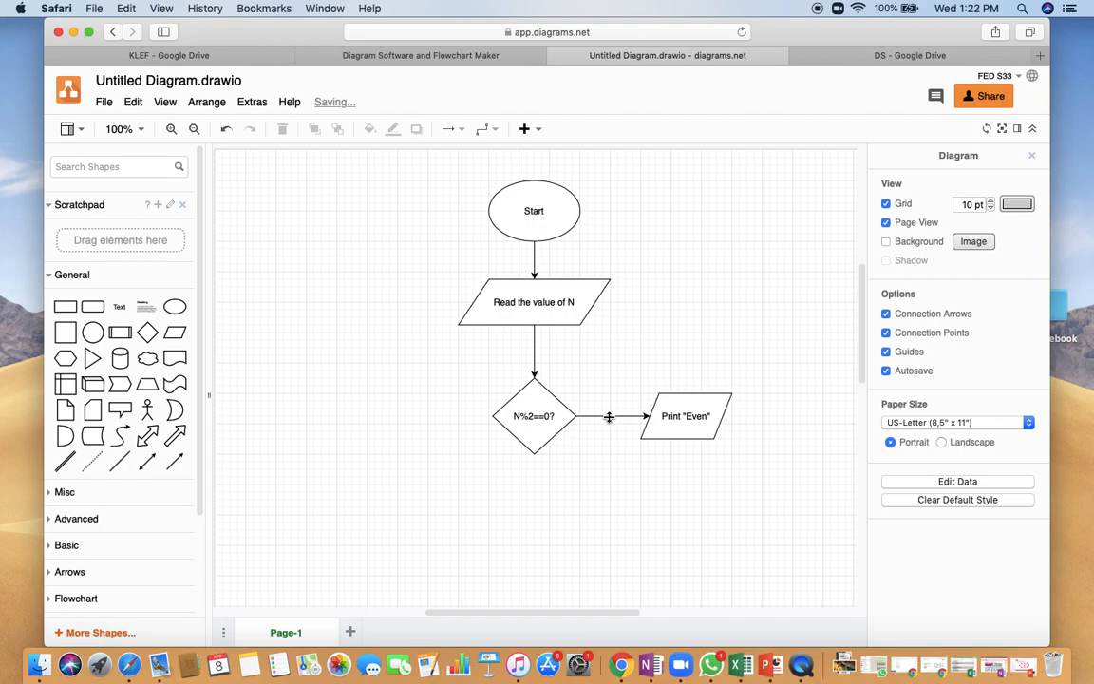
Step: Label the arrow between the diamond and the Print "Even" parallelogram "True", using the connector's own label
click(613, 417)
double_click(618, 420)
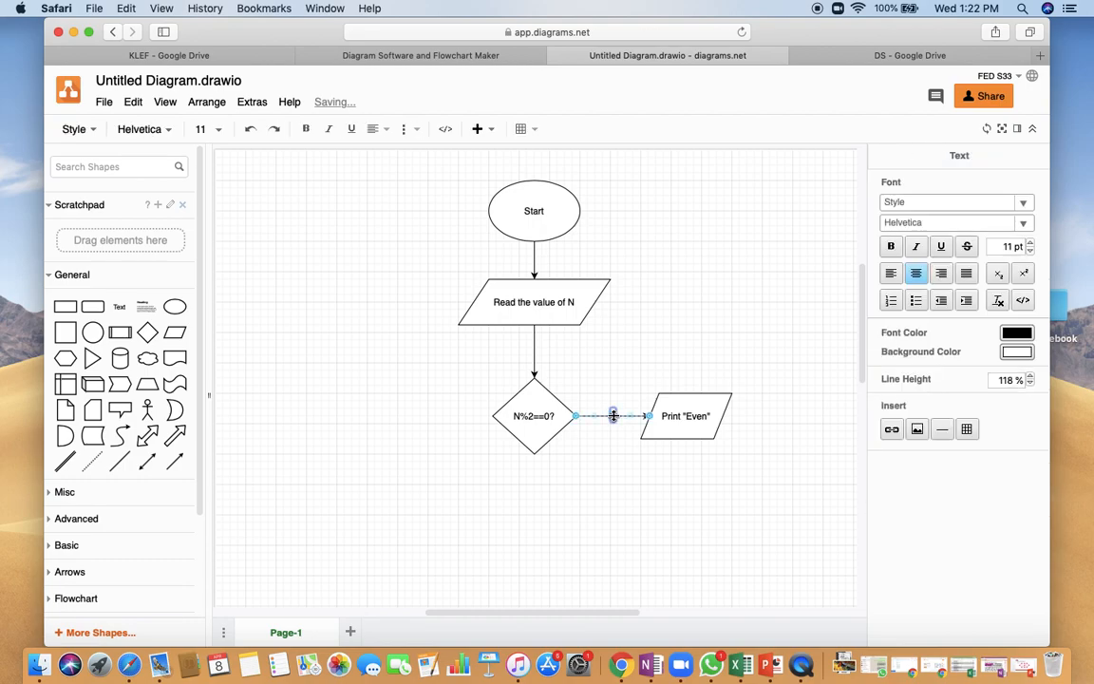
text(True)
click(726, 351)
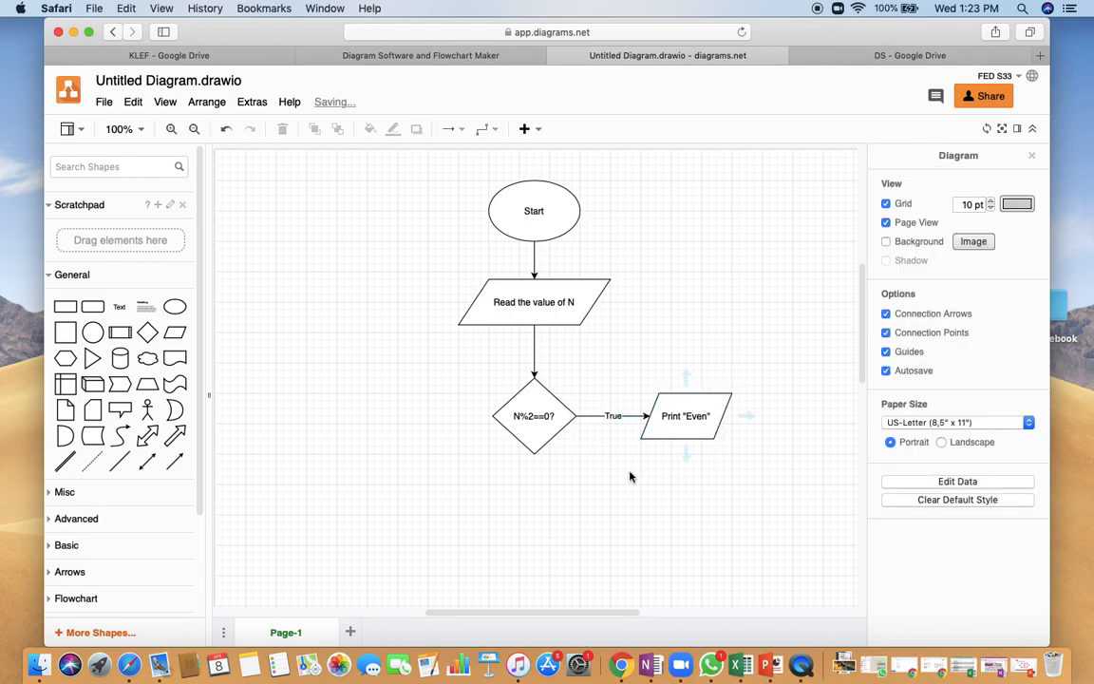
Step: Add a parallelogram centred below the diamond and label it Print "Odd"
drag(175, 335, 491, 490)
double_click(529, 509)
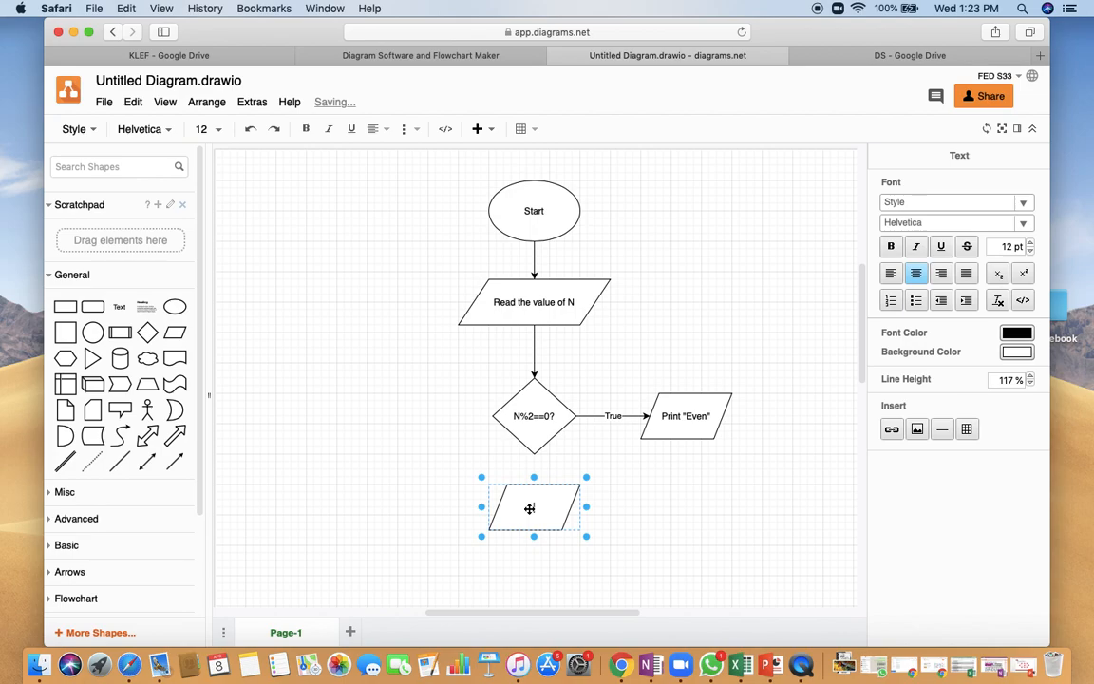
text(Print "E)
key(BackSpace)
text(Odd")
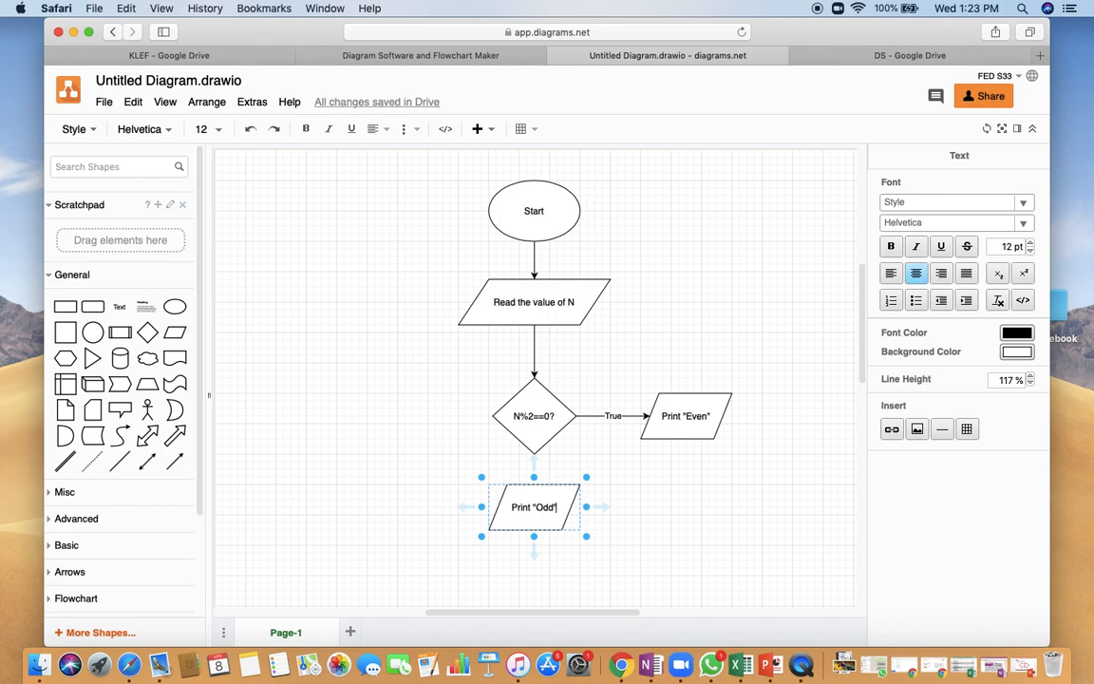
click(716, 508)
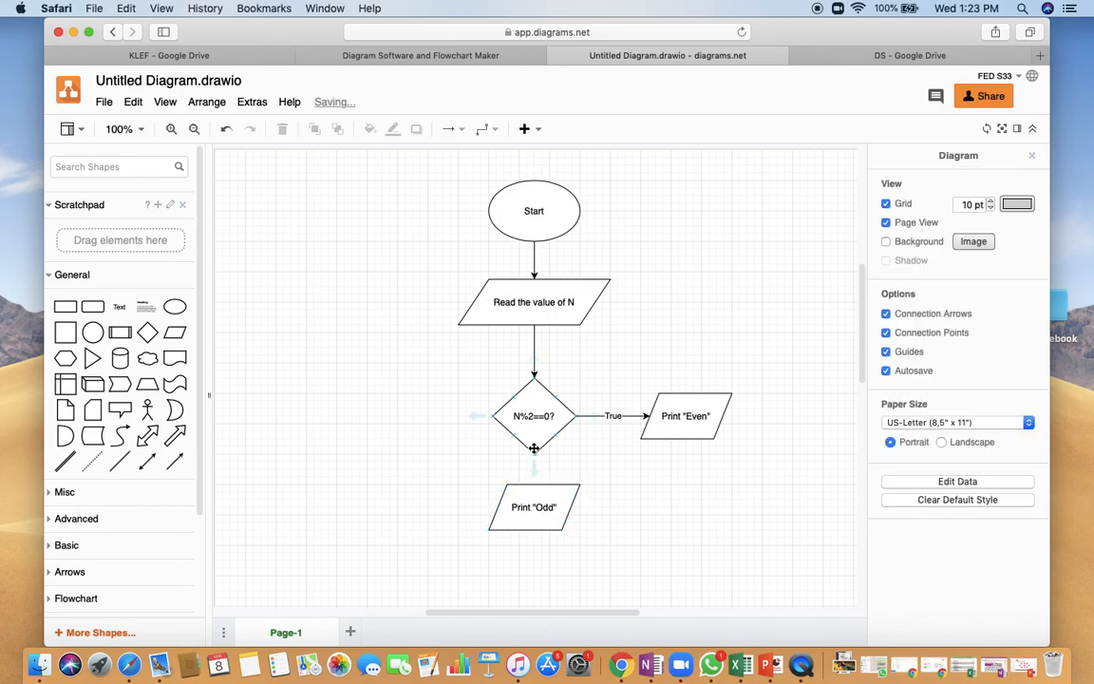
Step: Connect the diamond to the Print "Odd" parallelogram with an arrow, and move the parallelogram slightly down
click(535, 468)
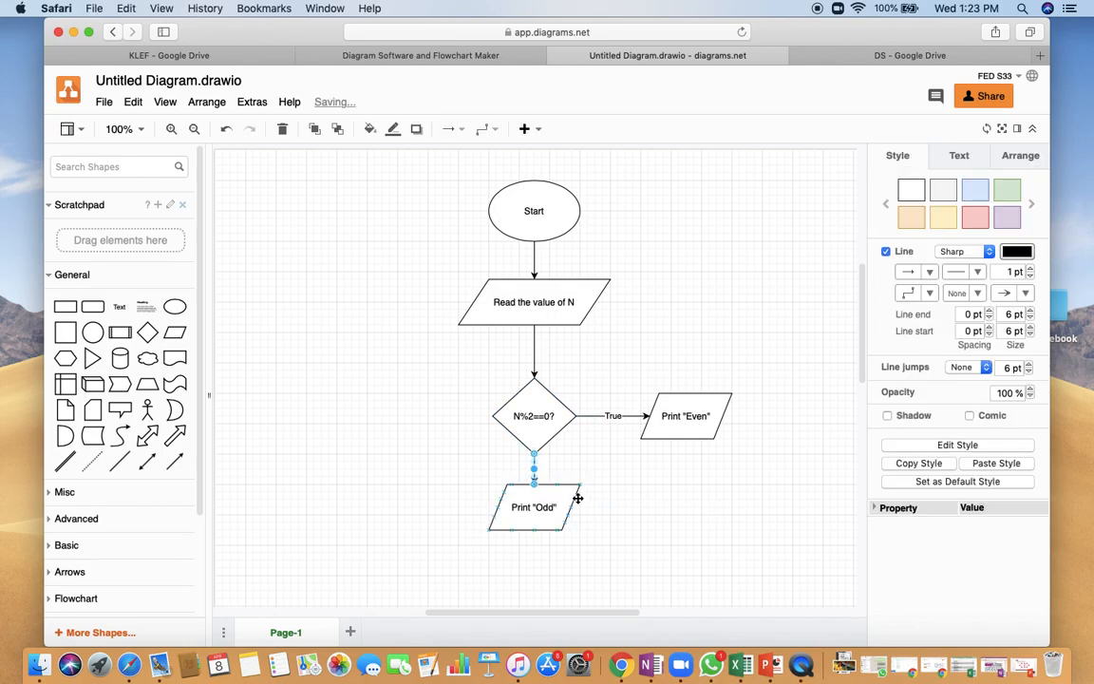
mouse_move(551, 511)
mouse_down()
mouse_move(537, 506)
mouse_move(542, 513)
mouse_up()
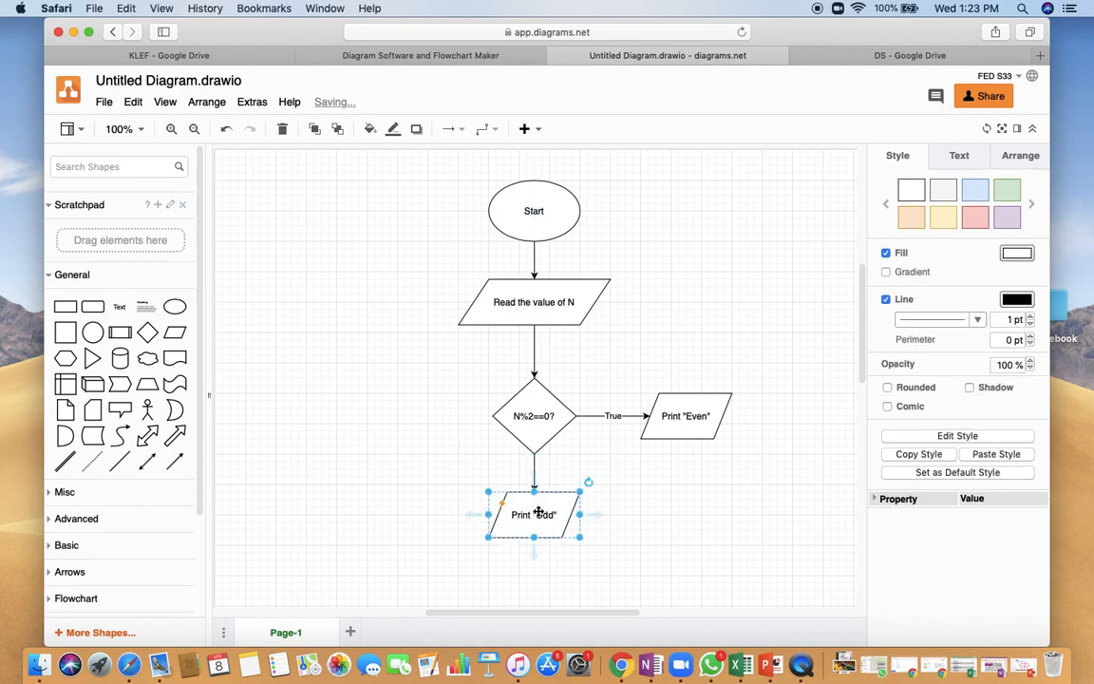
click(566, 464)
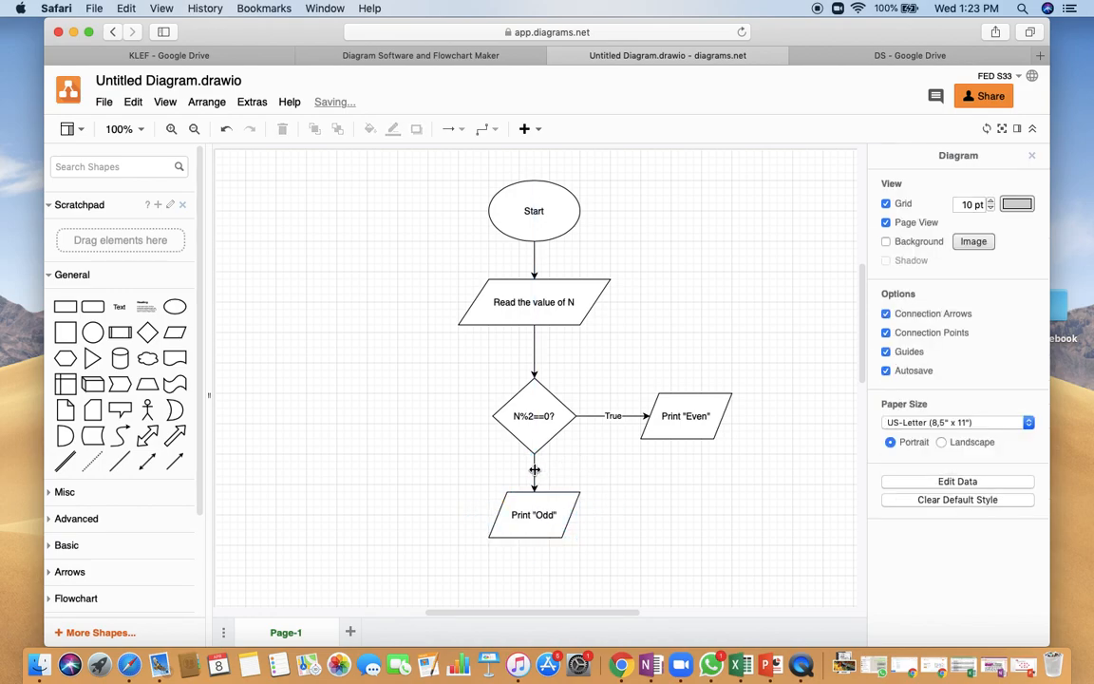
Step: Label the arrow between the diamond and the Print "Odd" parallelogram "False"
click(535, 469)
double_click(536, 474)
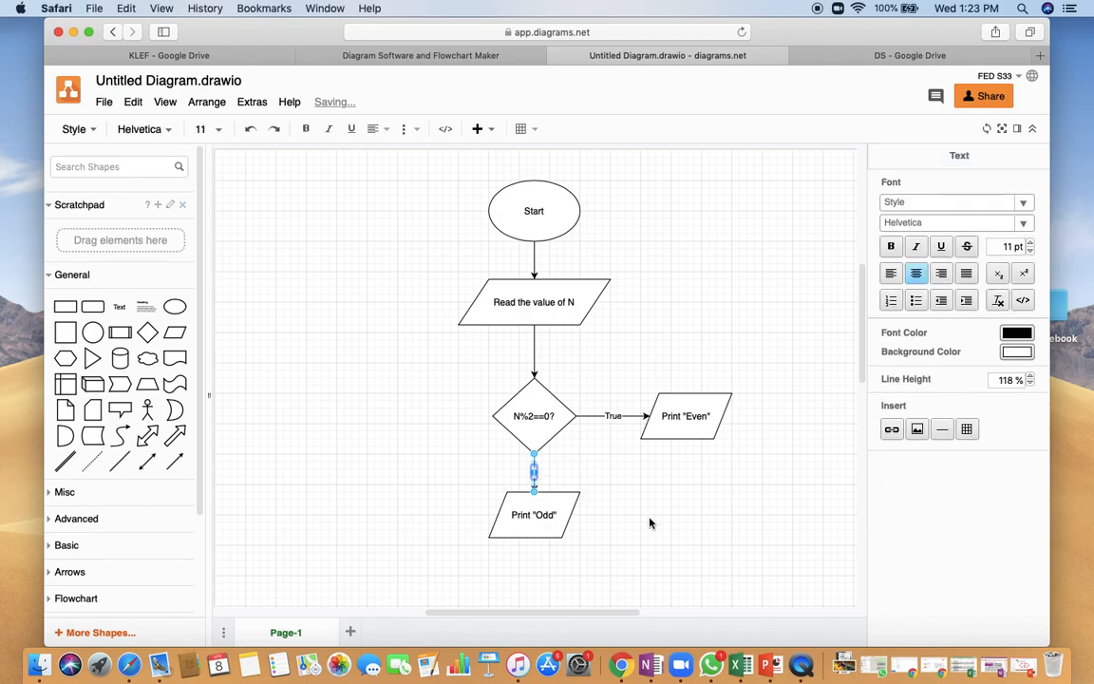
text(False)
click(737, 533)
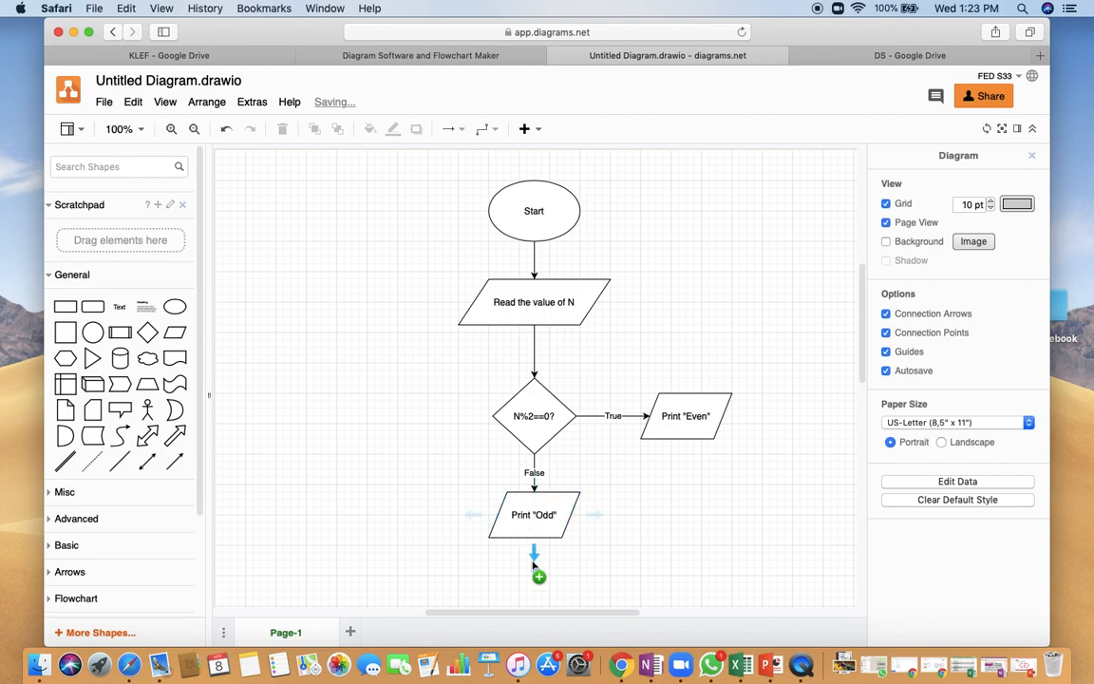
Step: Add an ellipse centred below the Print "Odd" parallelogram and open its label for editing
scroll(470, 494, down, 4)
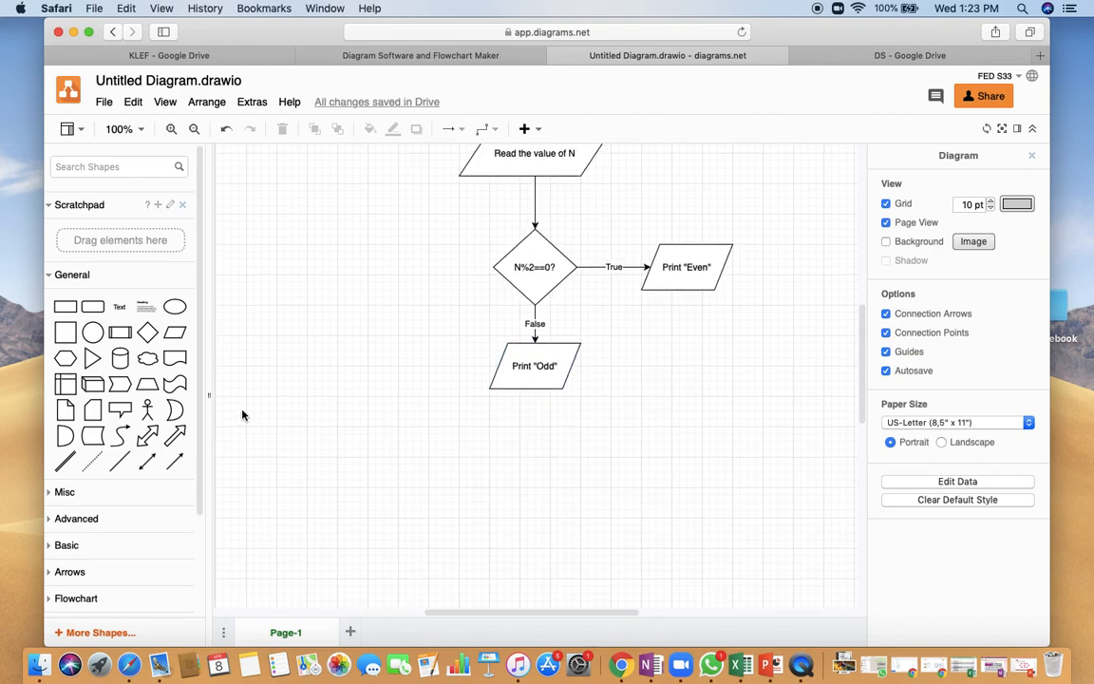
mouse_move(174, 308)
drag(175, 309, 488, 427)
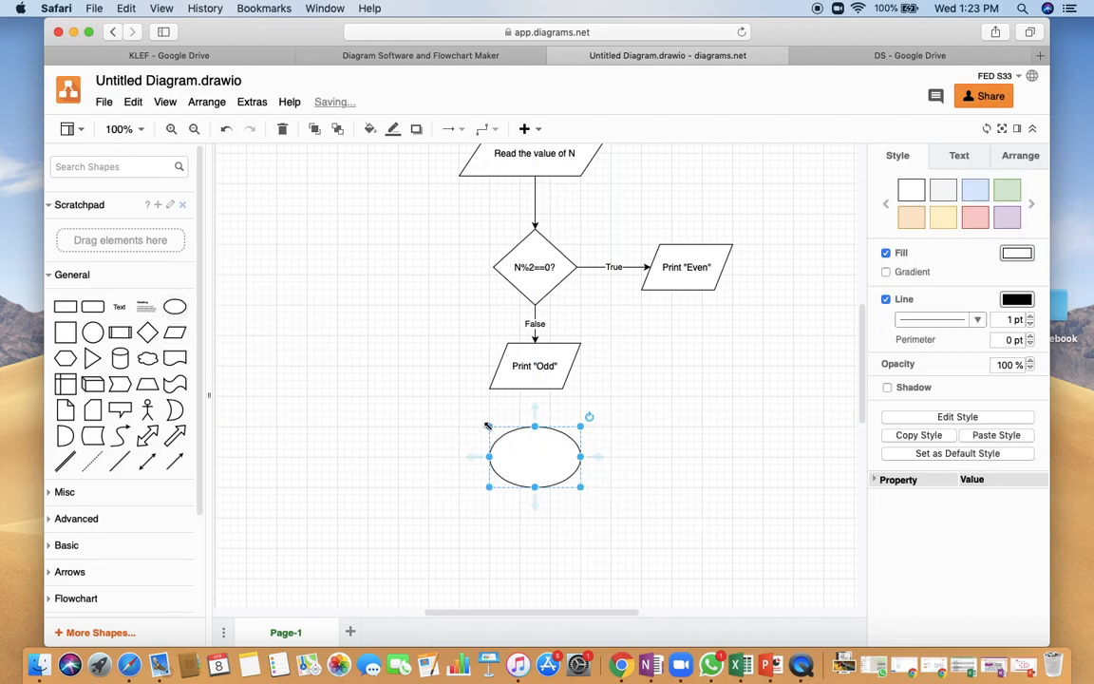
double_click(541, 456)
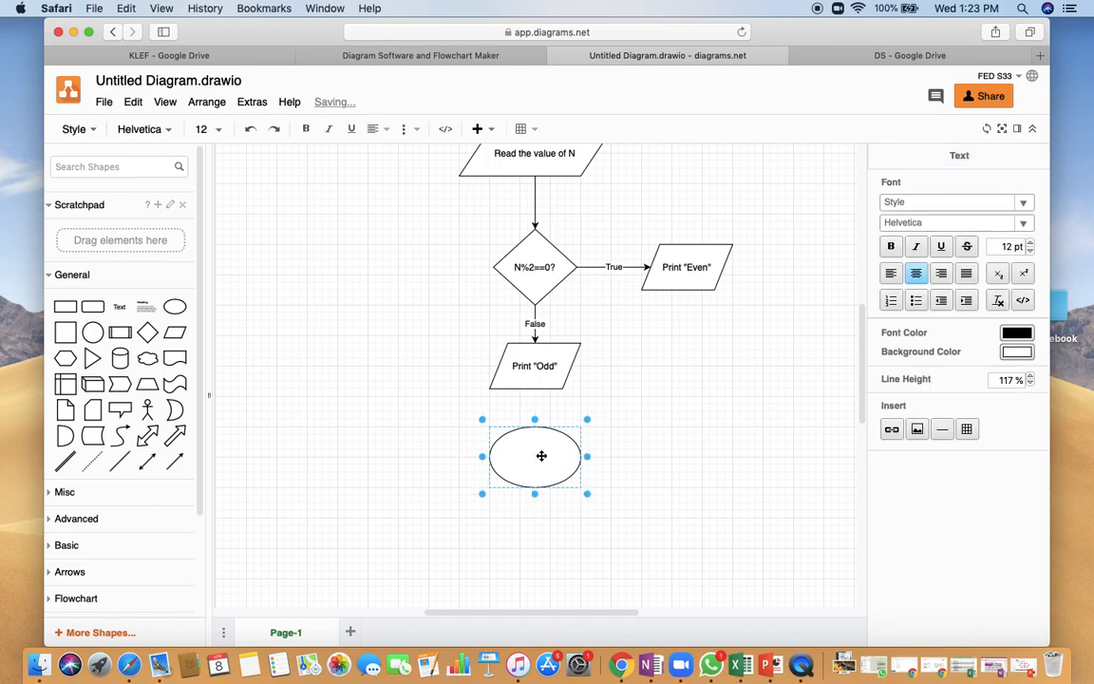